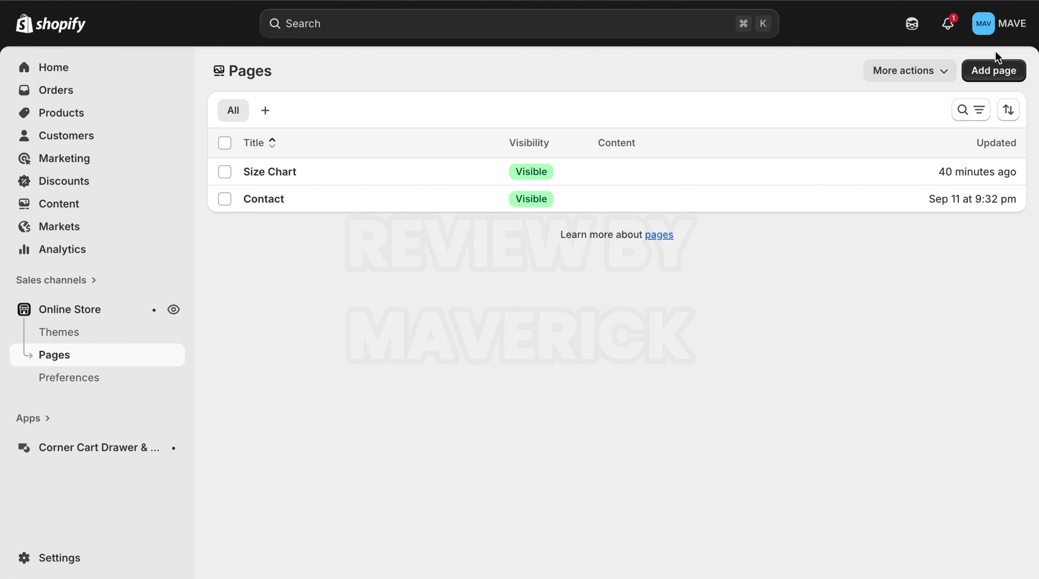
Create a new page titled "Request A Quote" and assign it the contact template.
click(993, 72)
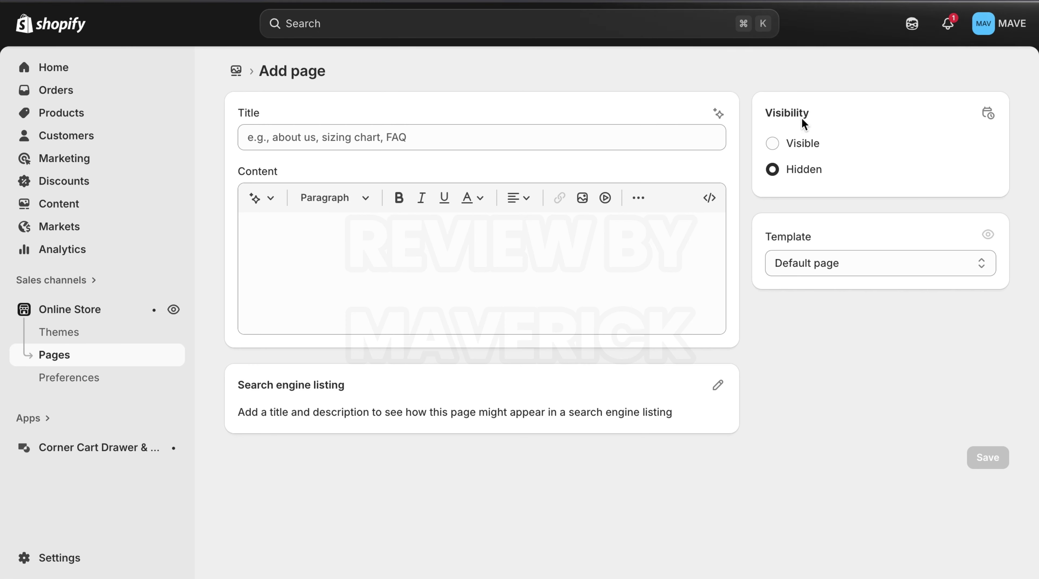
click(484, 145)
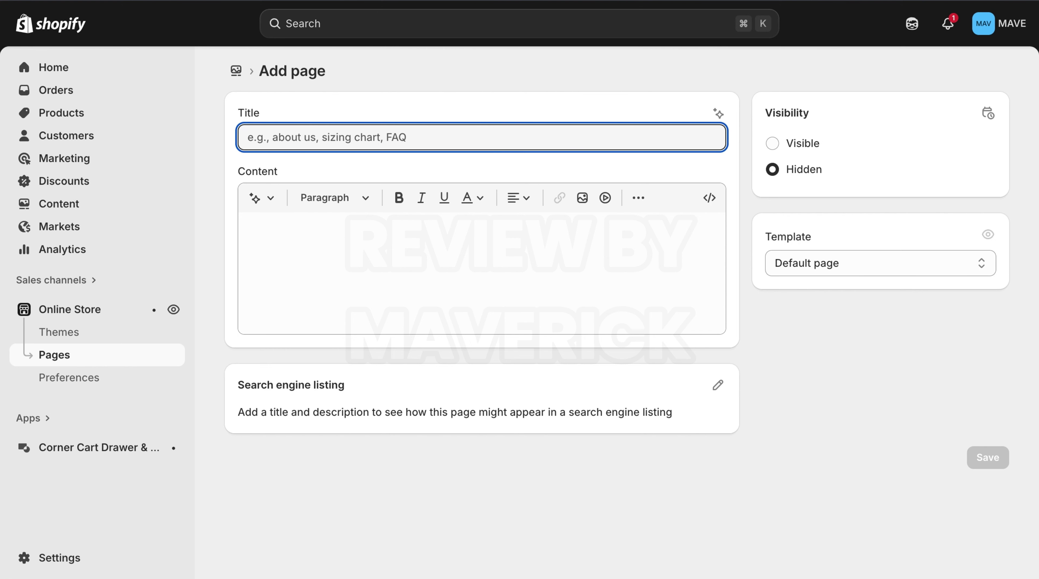
text(Request A )
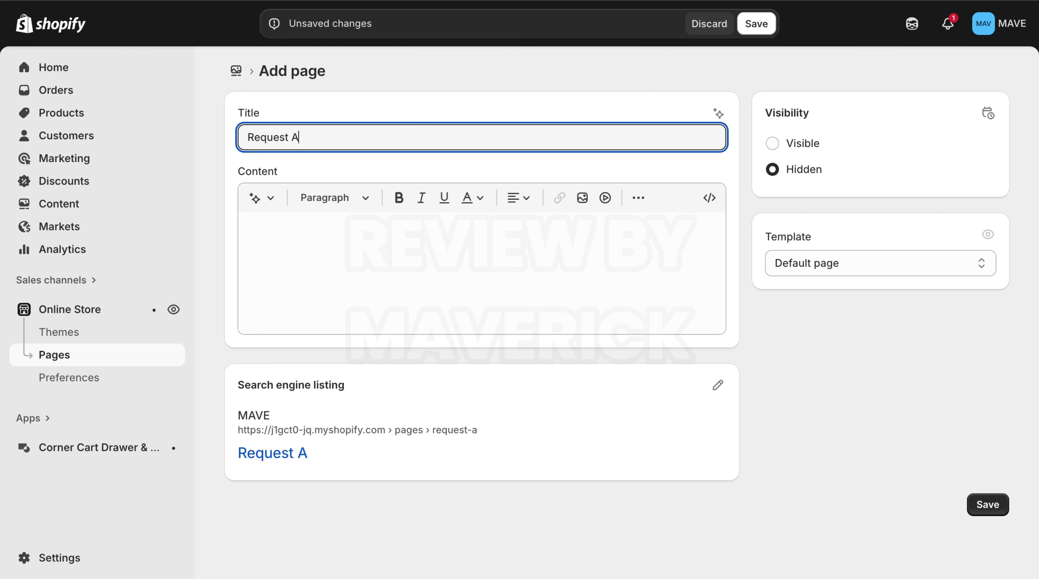
text(Quote)
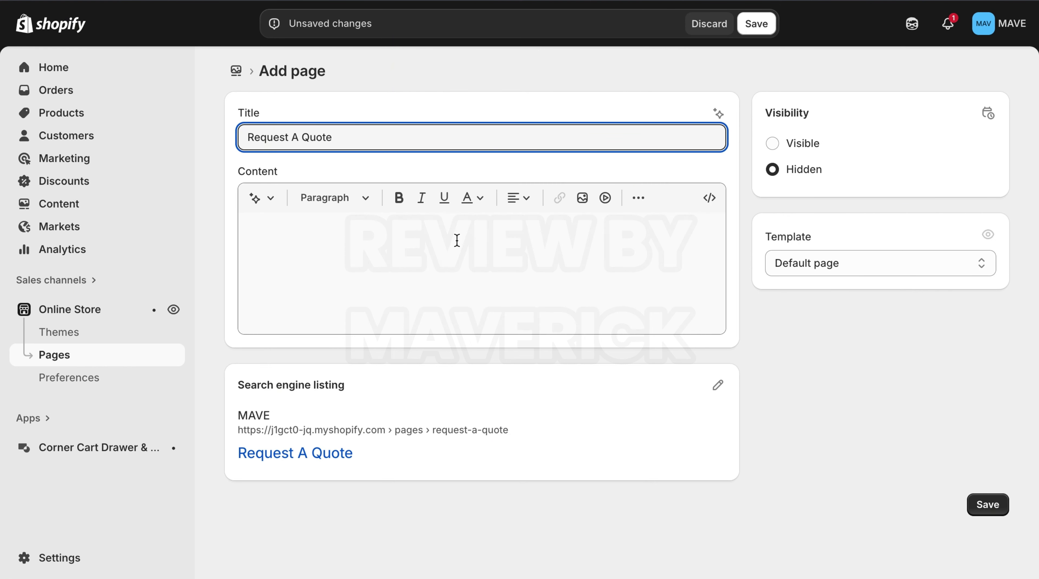
key(Tab)
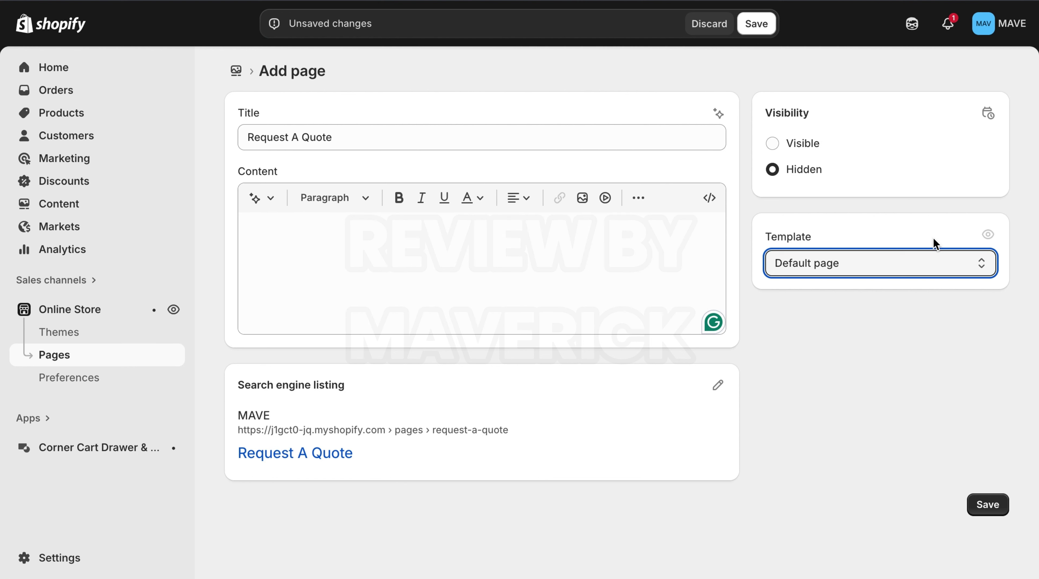
click(896, 277)
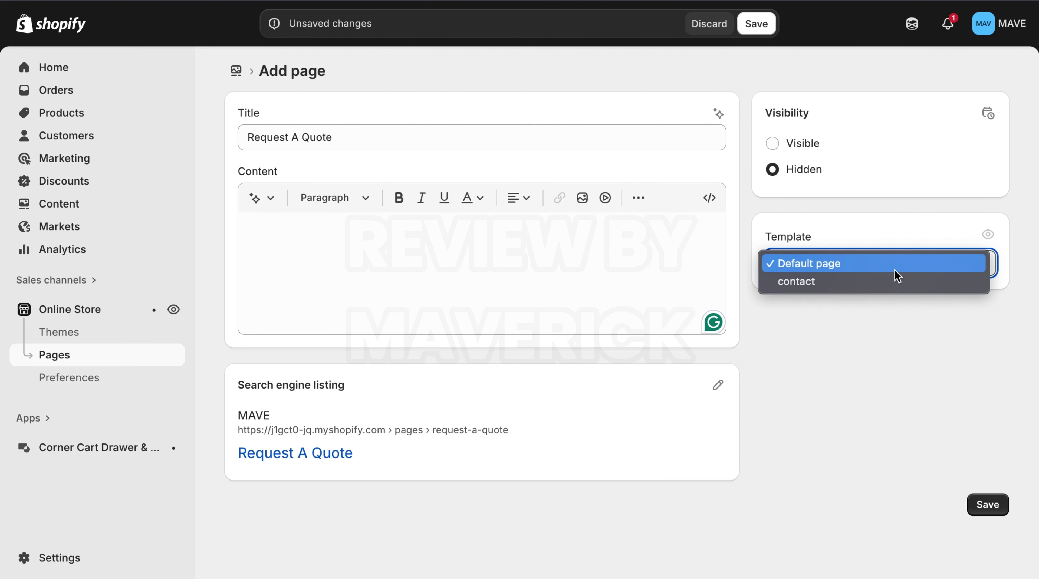
click(833, 284)
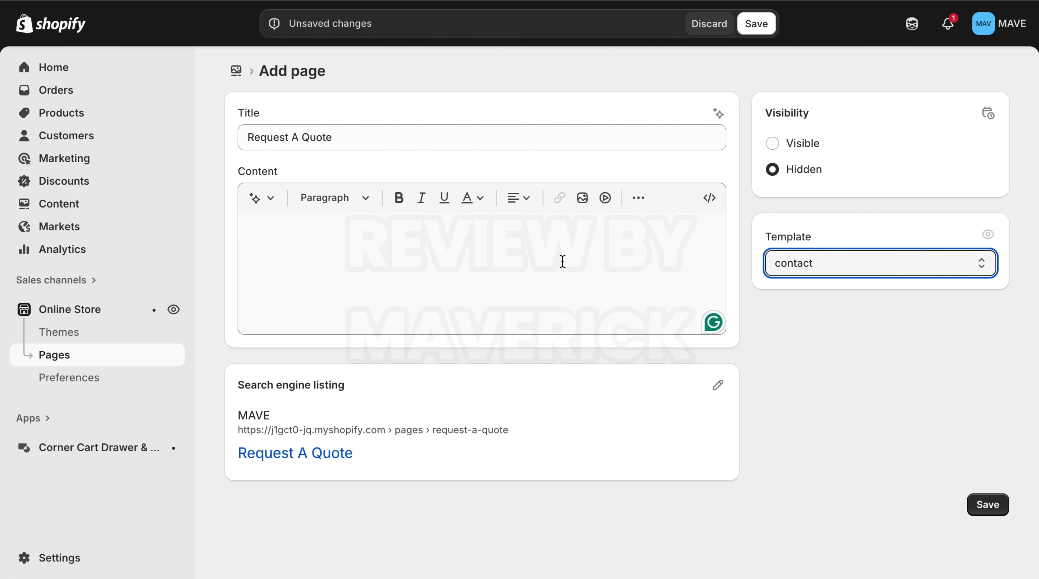
Write the page content: "Please fill out the form below to request a custom quote. Include product name, quantity, and any details you need.".
click(550, 246)
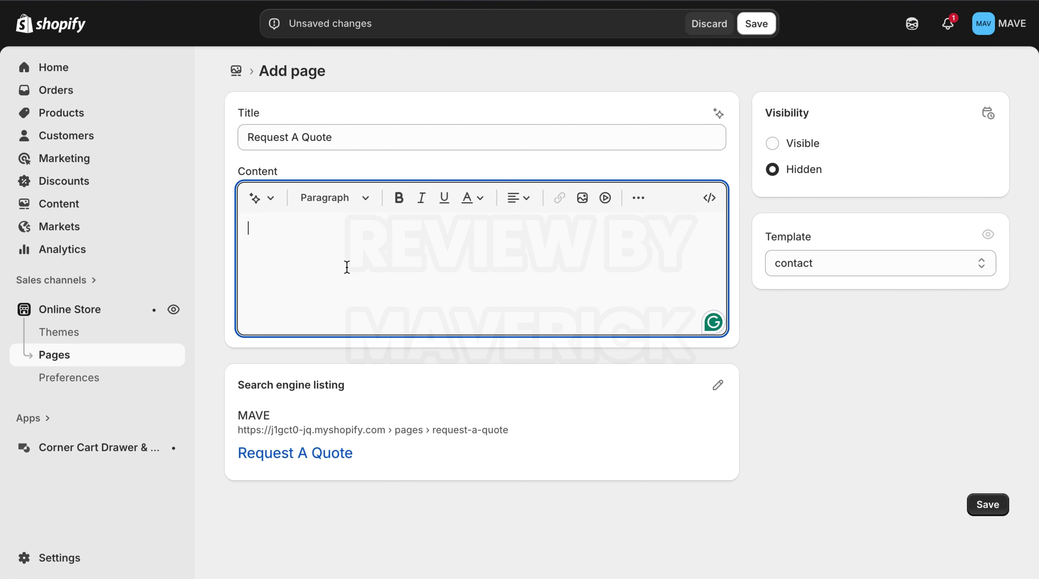
text(Please fill out the form below )
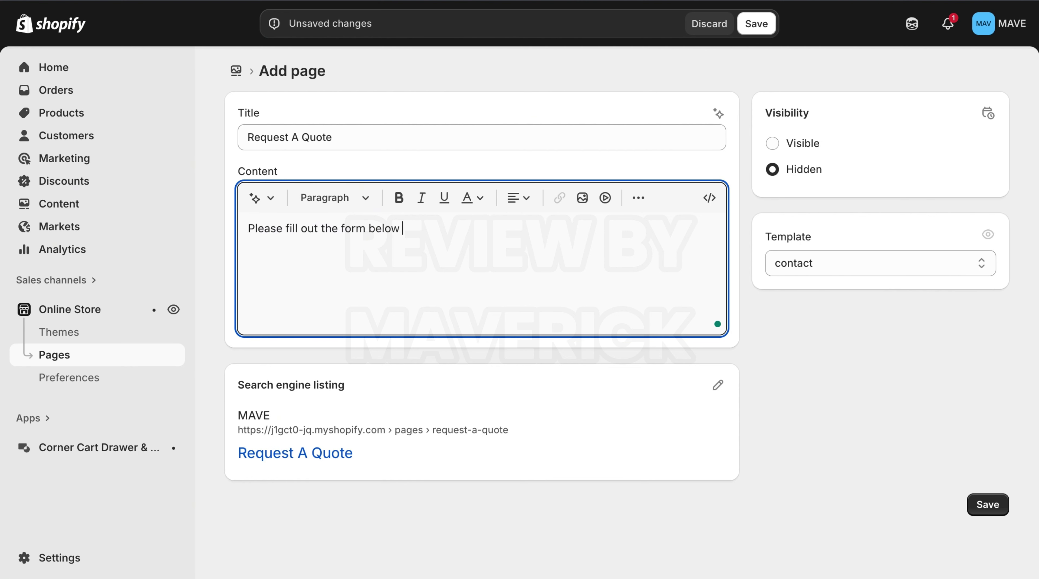
text(to request a cust)
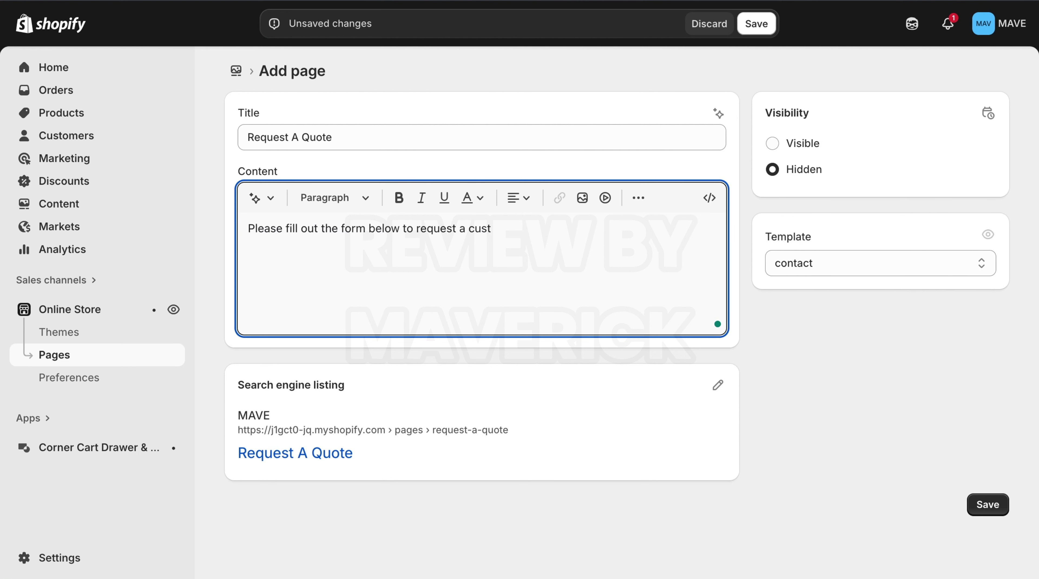
text(om quote. )
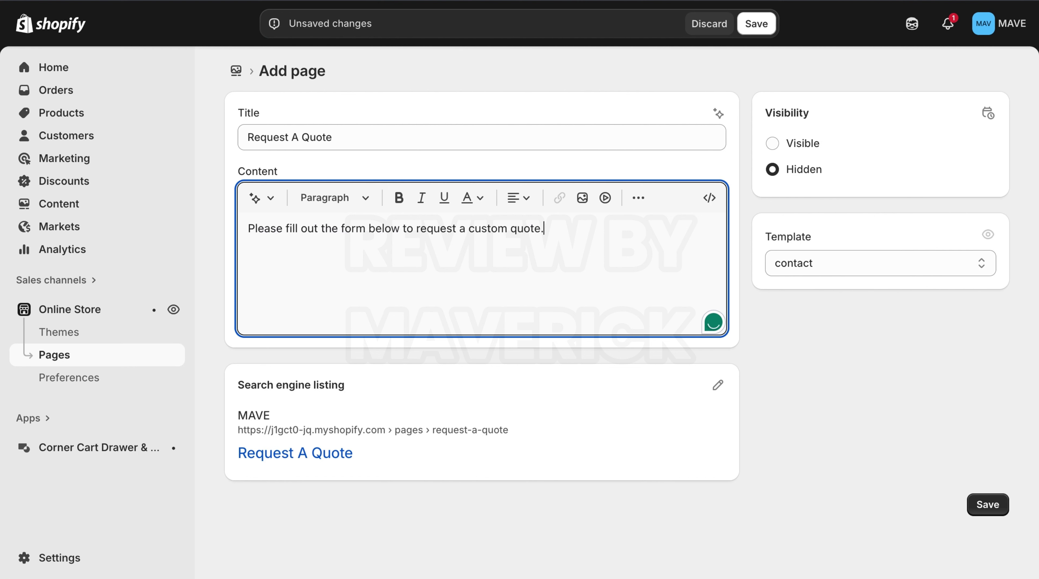
text(Include produt)
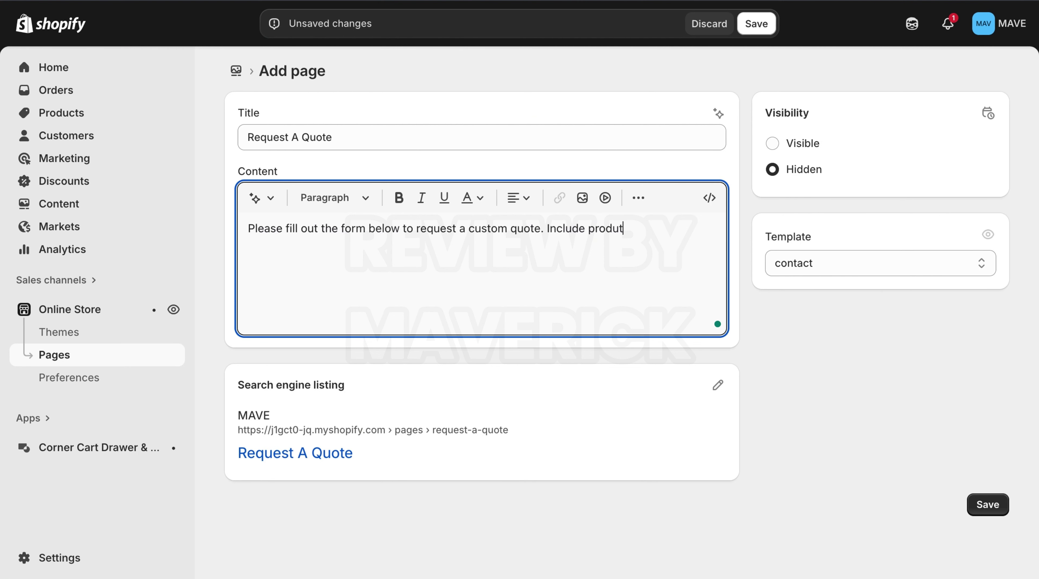
key(BackSpace)
text(ct name, quam)
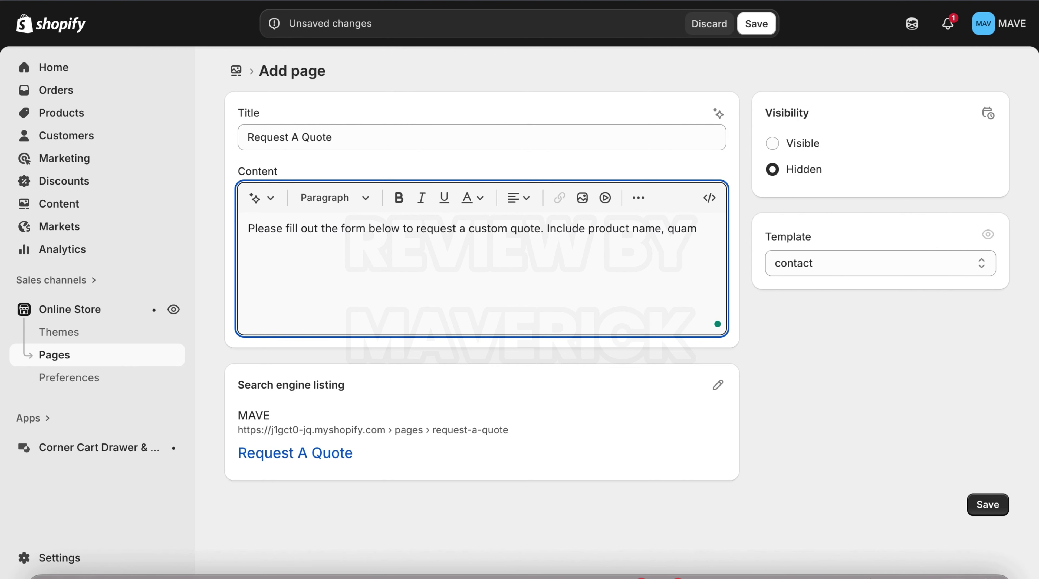
key(BackSpace)
text(ntity )
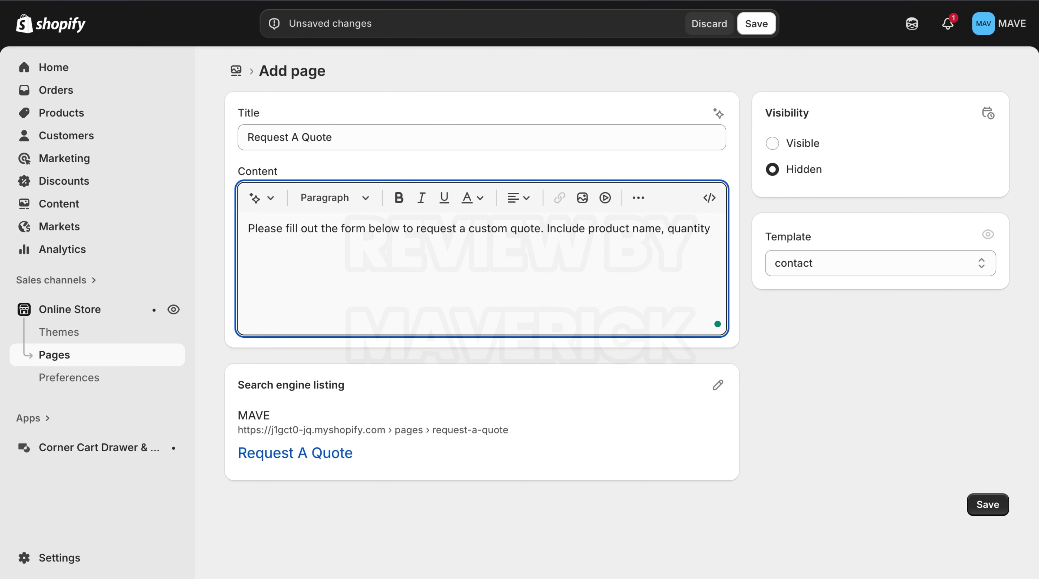
text(and any details you need.)
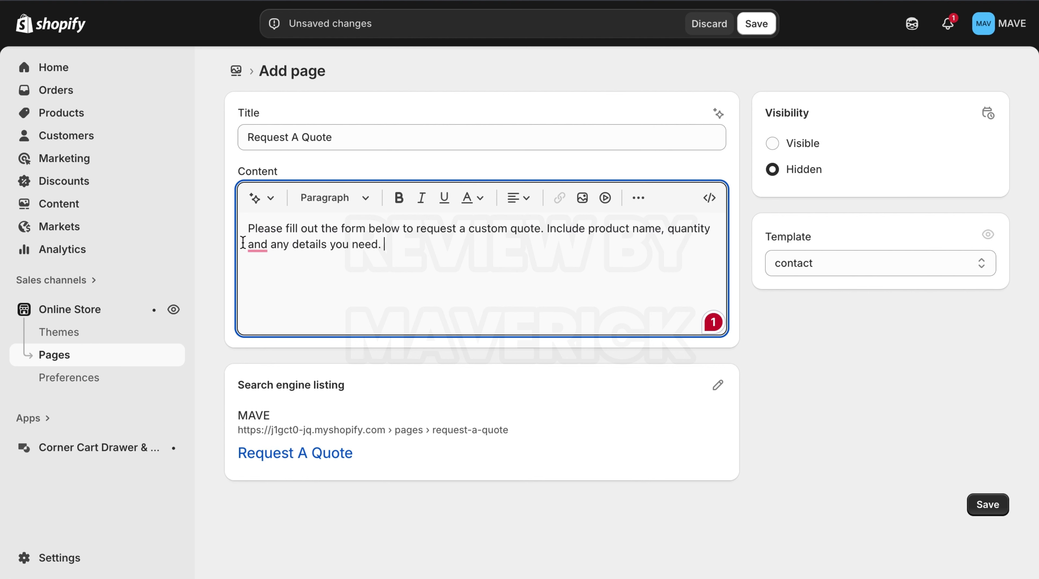
click(254, 243)
click(661, 268)
Set the Request A Quote page's visibility to Visible and save the page.
click(773, 146)
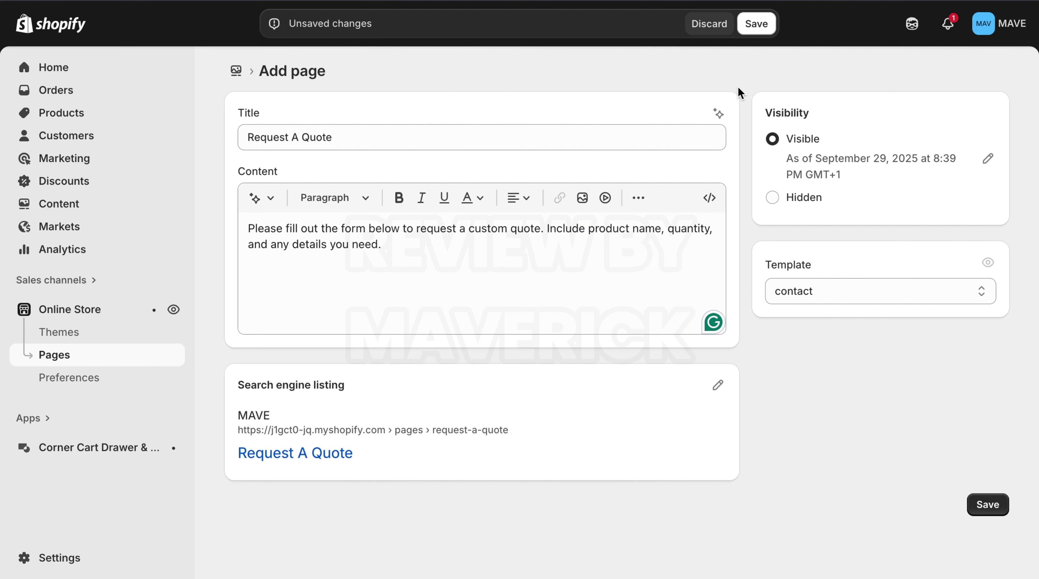
click(756, 25)
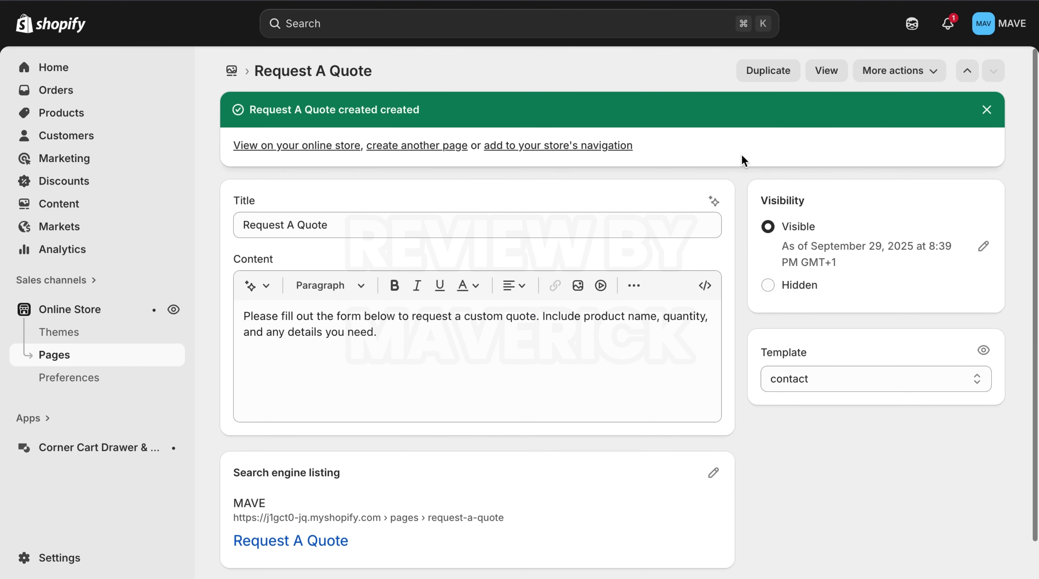
Open the store's Main menu for editing from the navigation menus in Content.
click(68, 207)
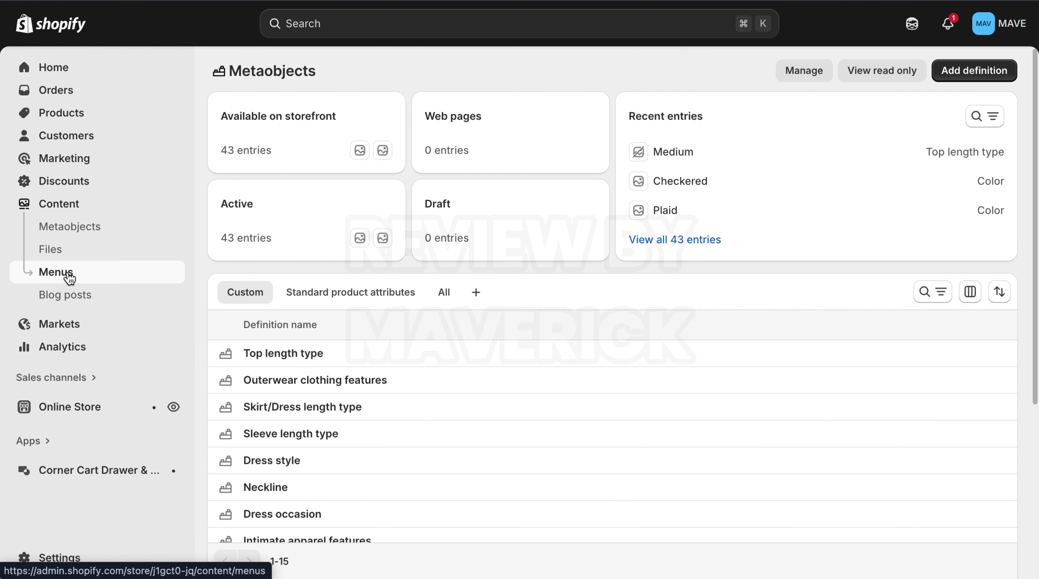
click(69, 278)
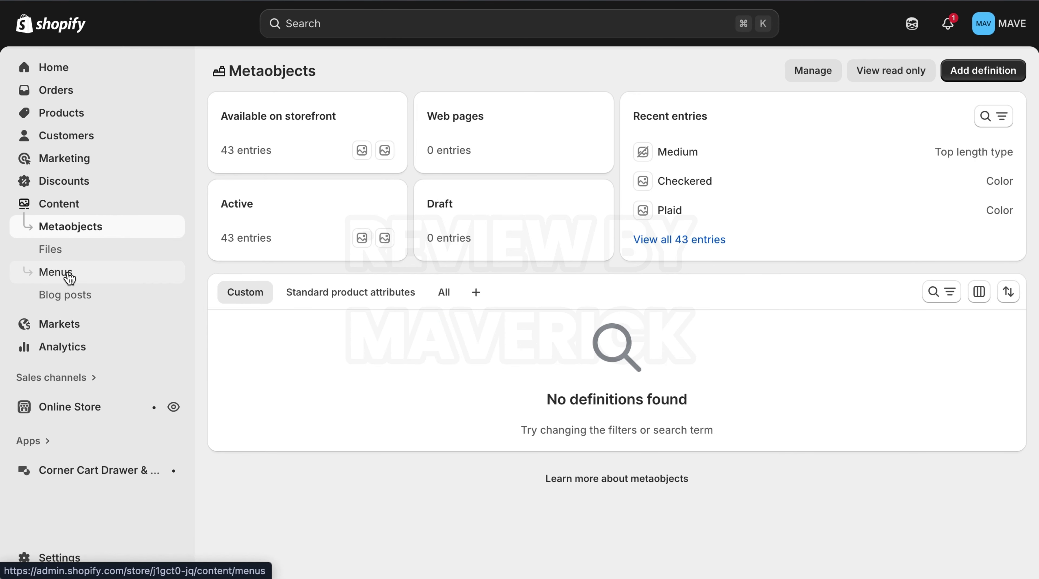
click(69, 278)
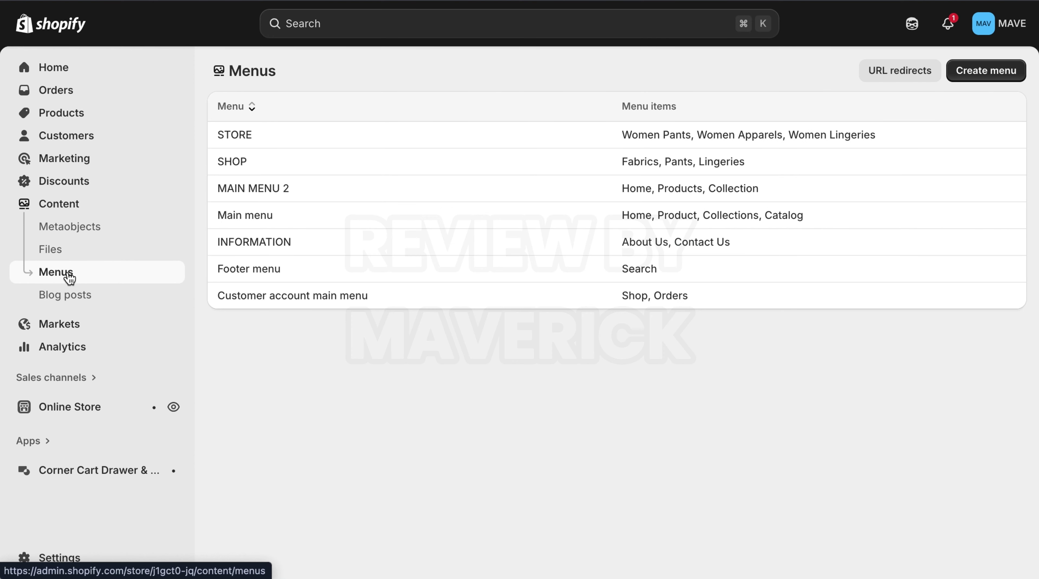
click(270, 215)
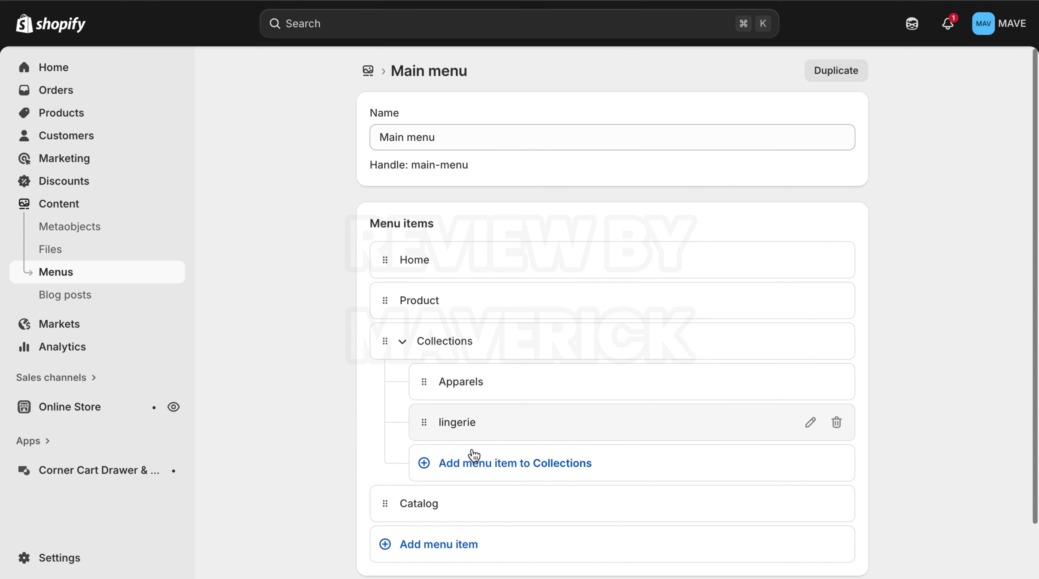
Add a top-level menu item labelled "Request A Quote" linked to the Request A Quote page, and save the menu.
click(441, 547)
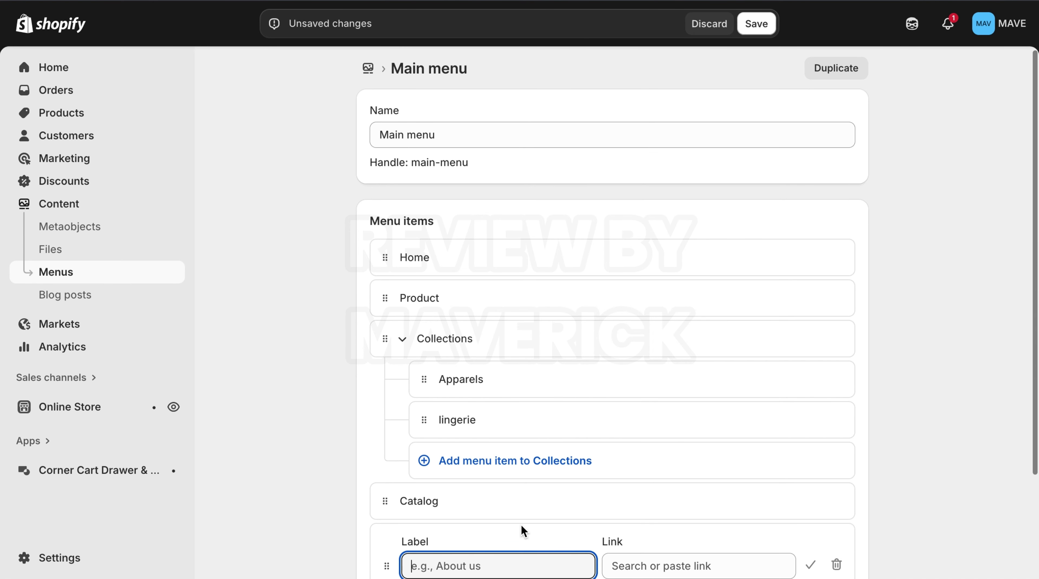
scroll(1036, 401, down, 1)
scroll(1037, 401, down, 2)
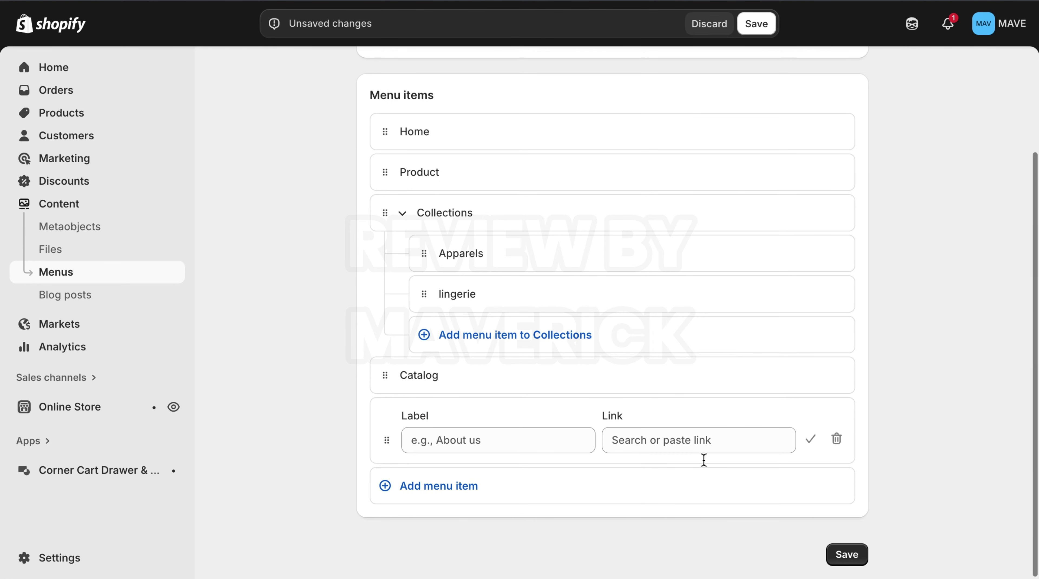
click(483, 445)
text(Re)
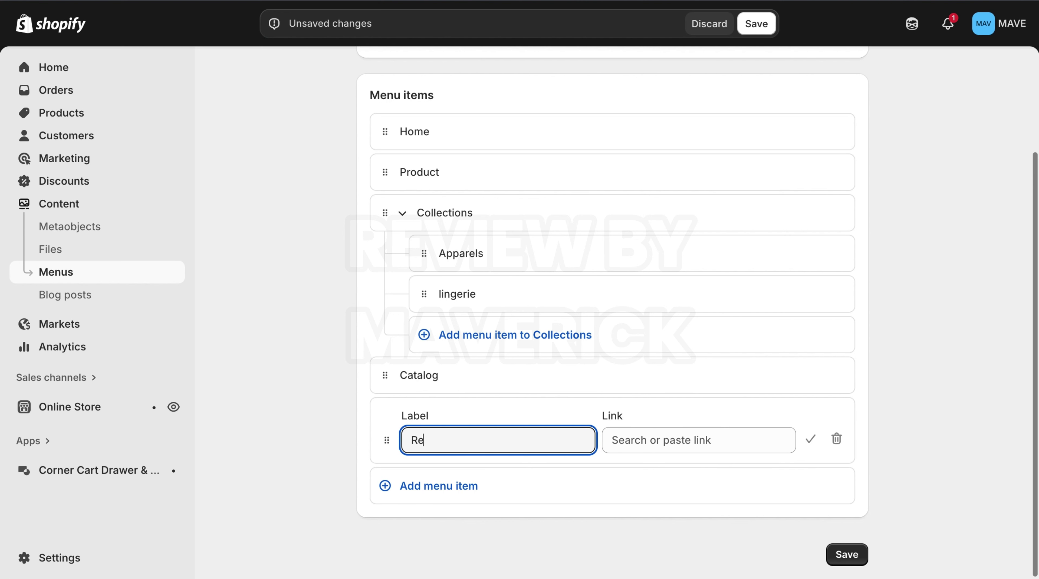
text(quest A QUote)
click(640, 440)
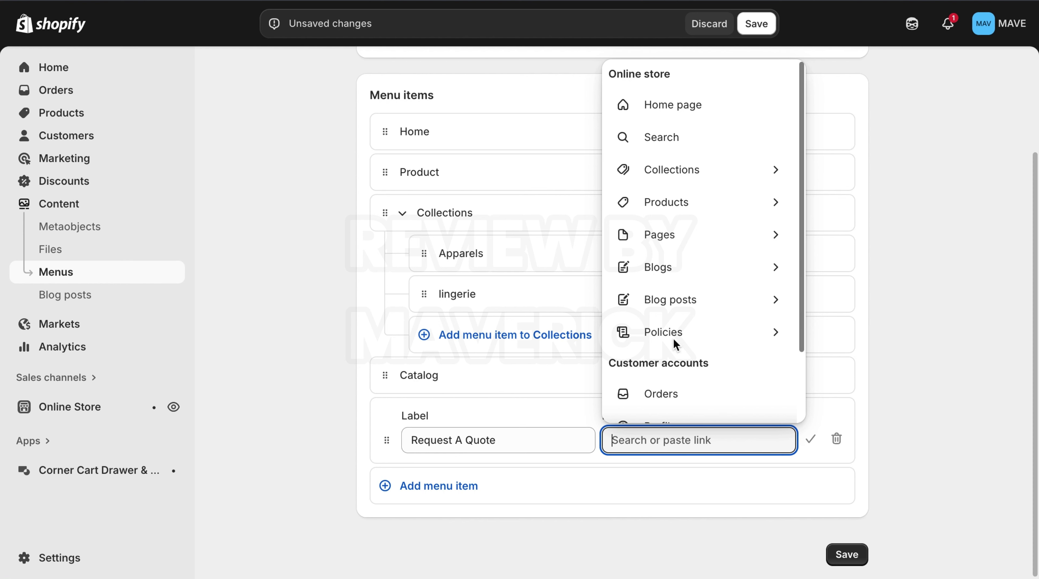
click(702, 234)
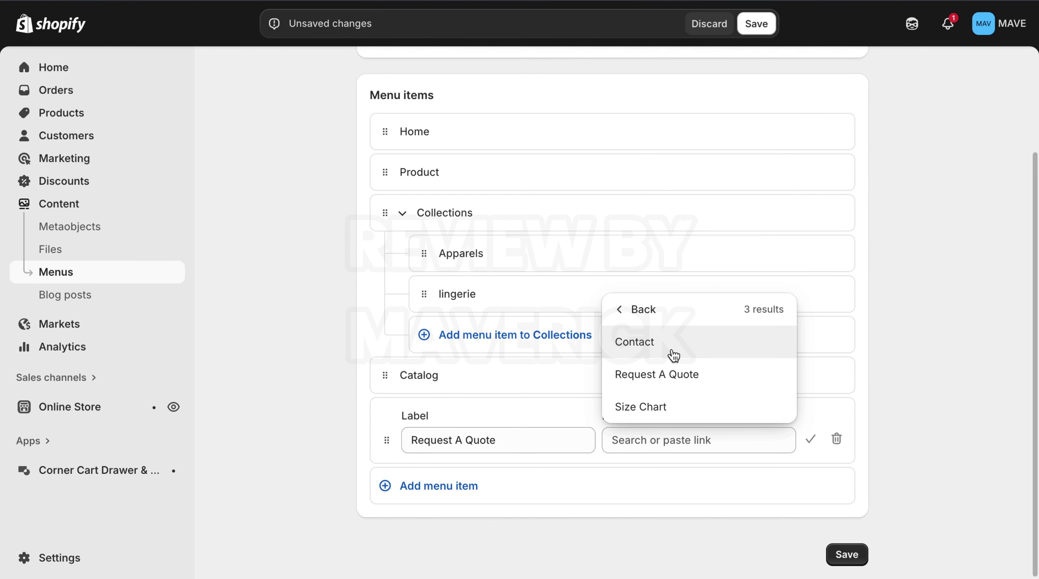
click(667, 378)
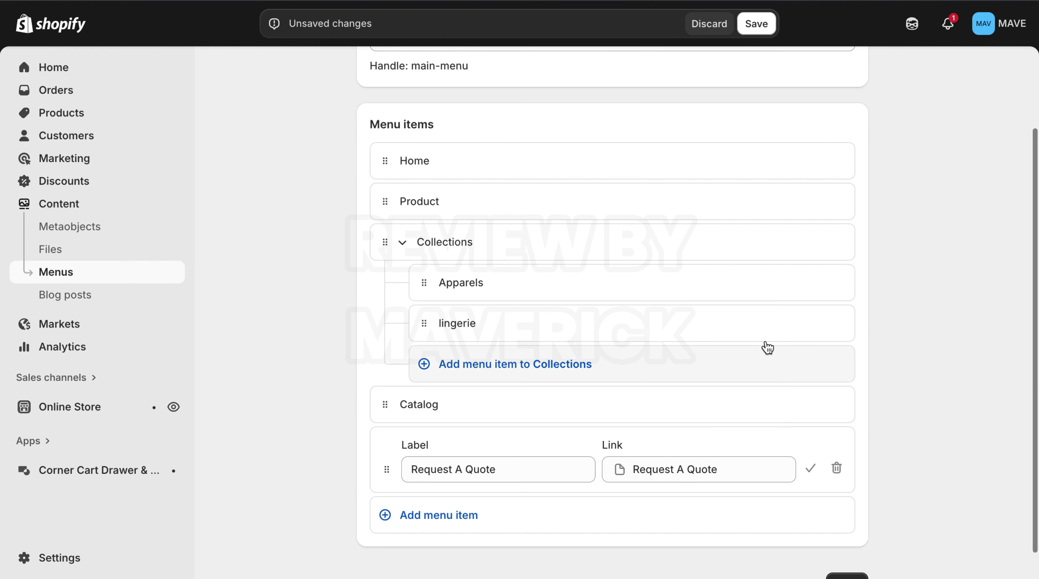
click(811, 469)
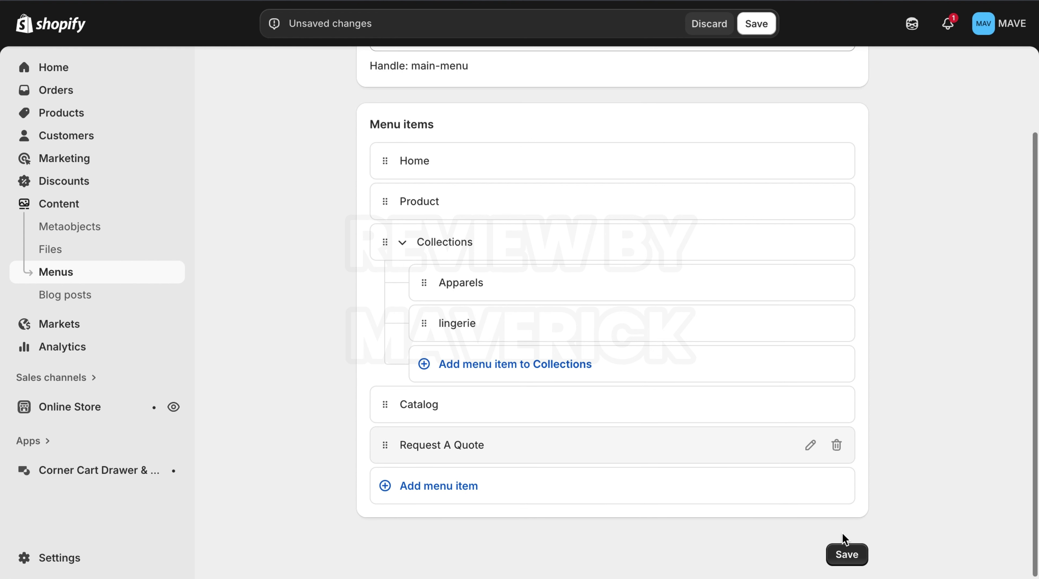
click(843, 548)
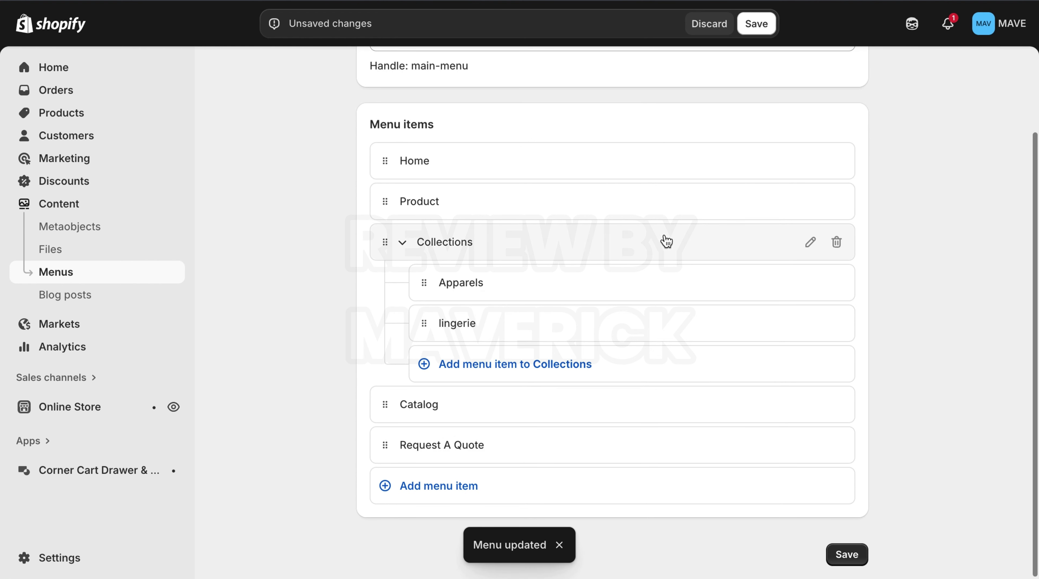
click(754, 23)
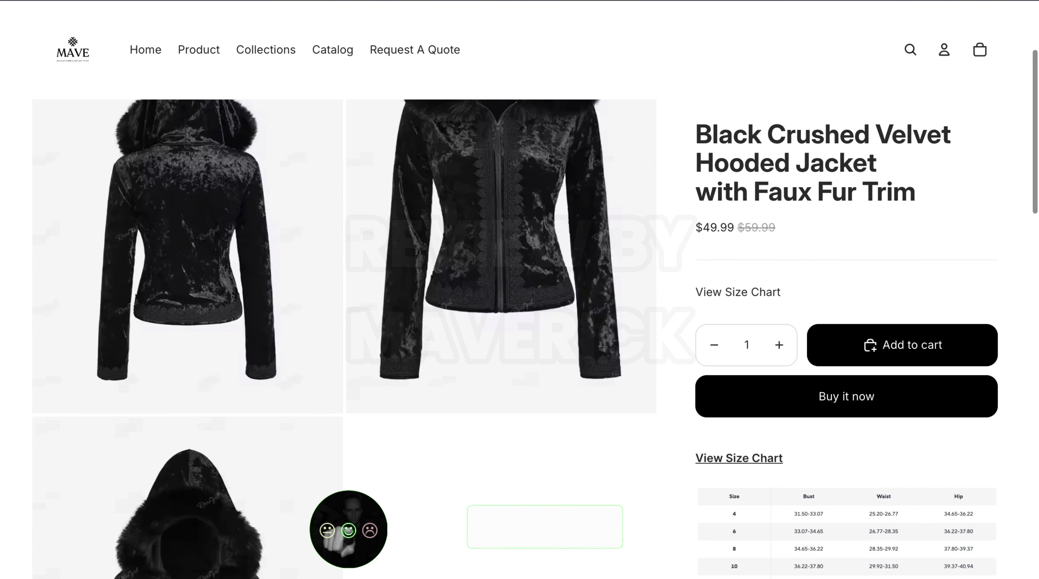
Reload the storefront, open Request A Quote from its navigation and look over the page's quote form.
key(super+r)
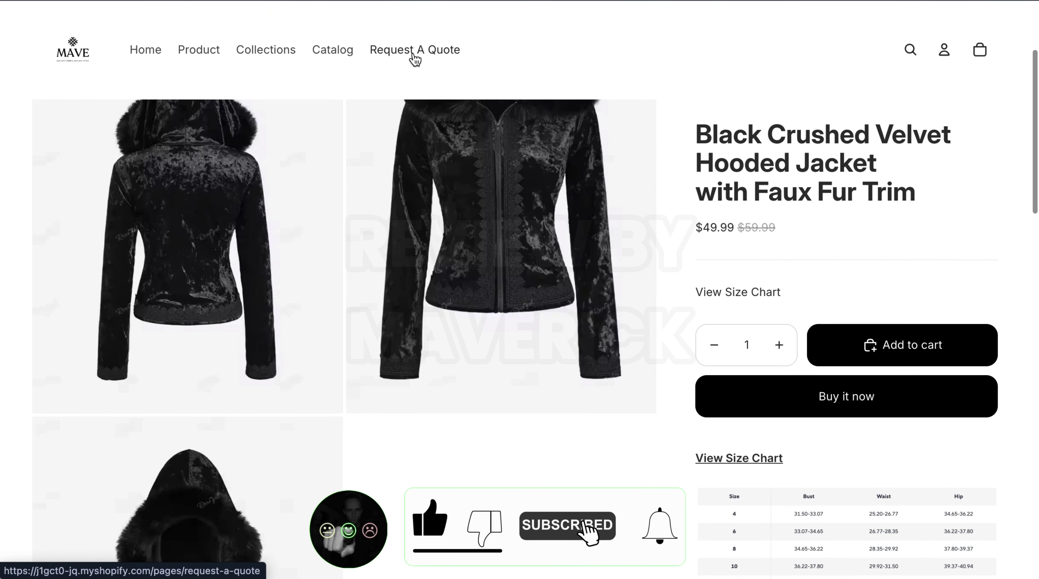
click(414, 56)
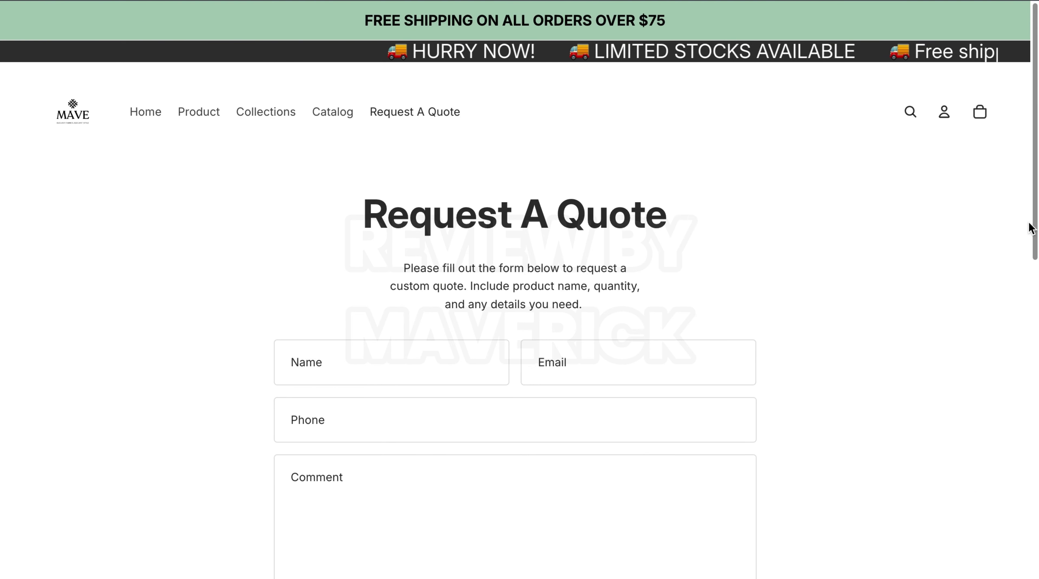
drag(1030, 228, 1019, 255)
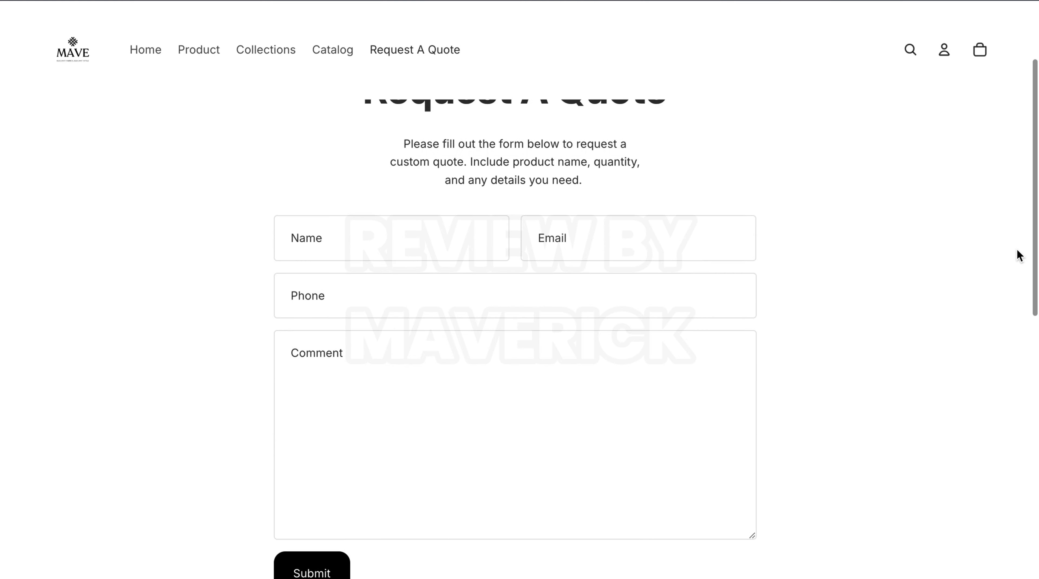
scroll(1020, 255, up, 3)
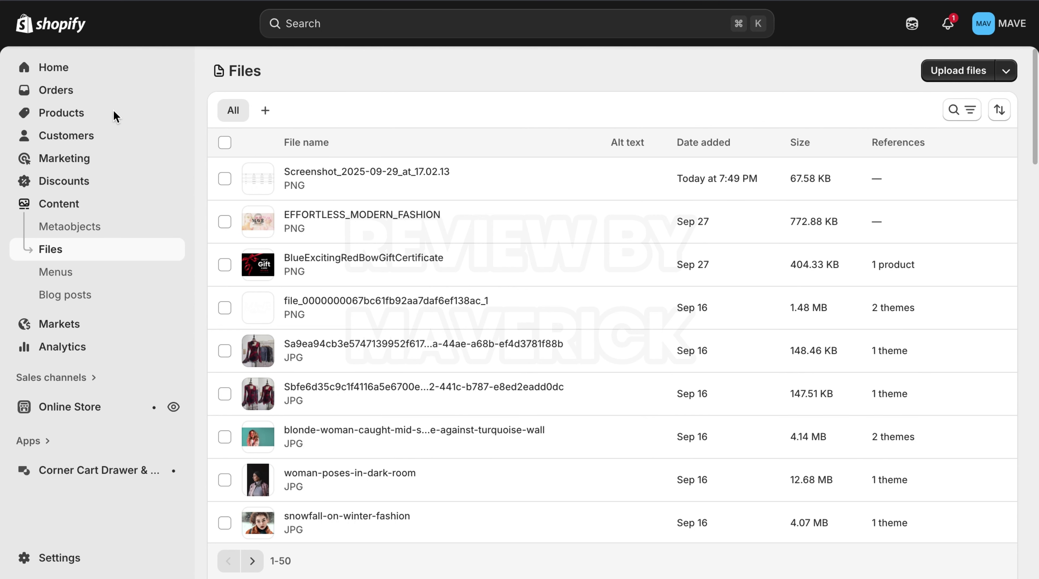
Open the Sheer Tie-Front Long Sleeve Blouse product and add the line "Request a Quote" at the end of its description.
click(82, 114)
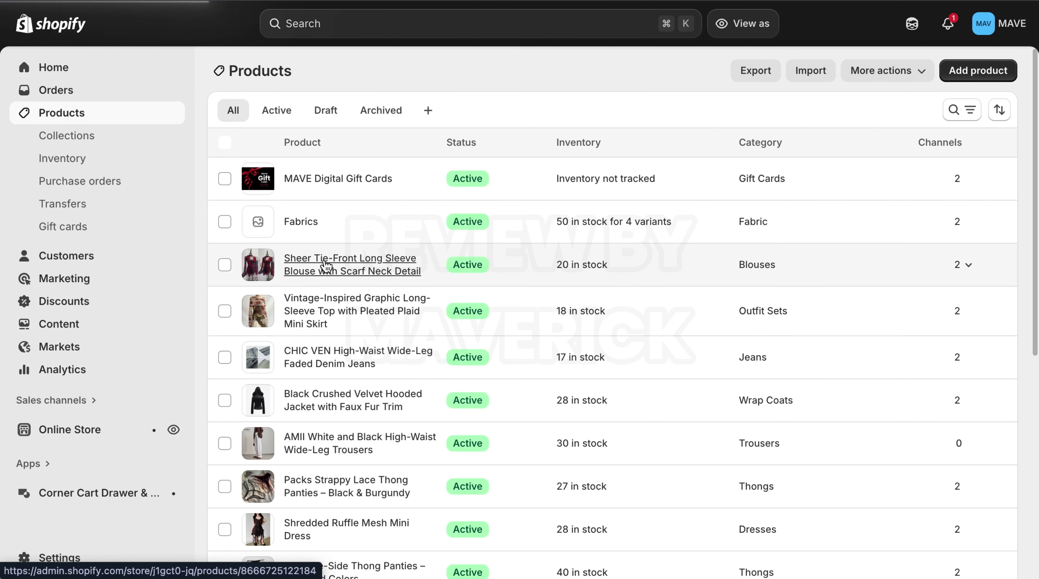
click(357, 259)
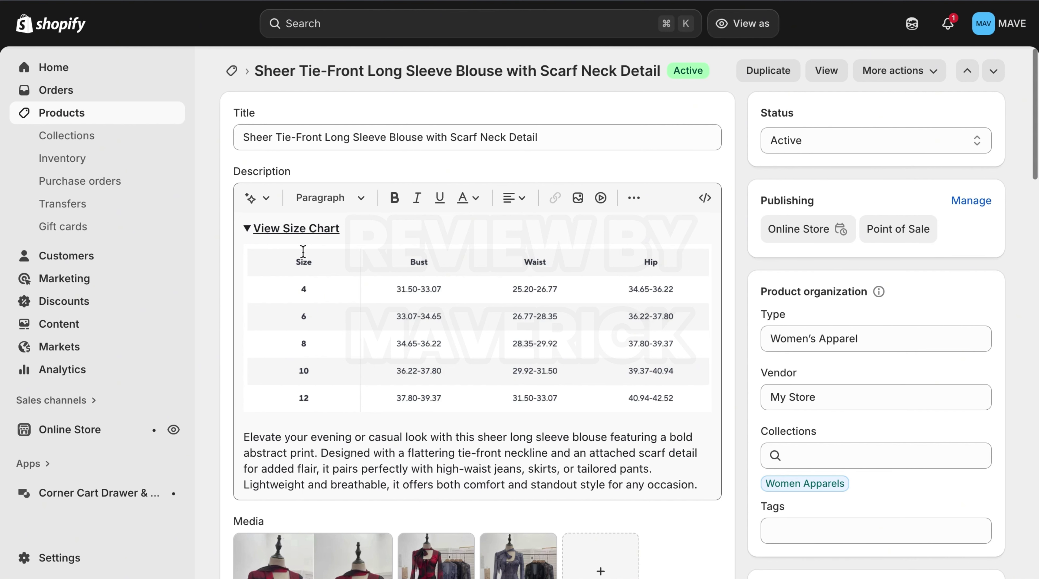
click(710, 485)
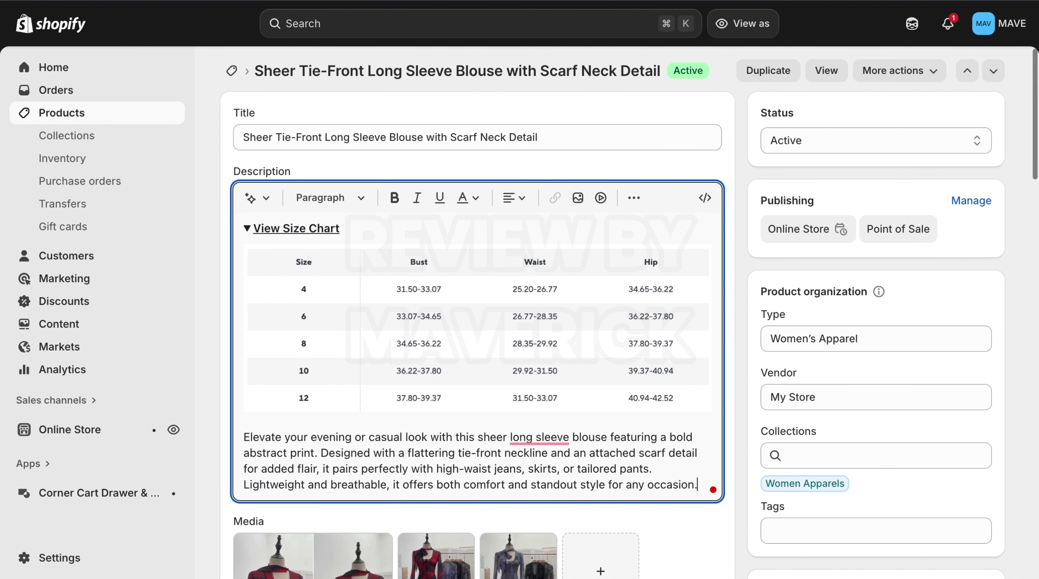
key(Return)
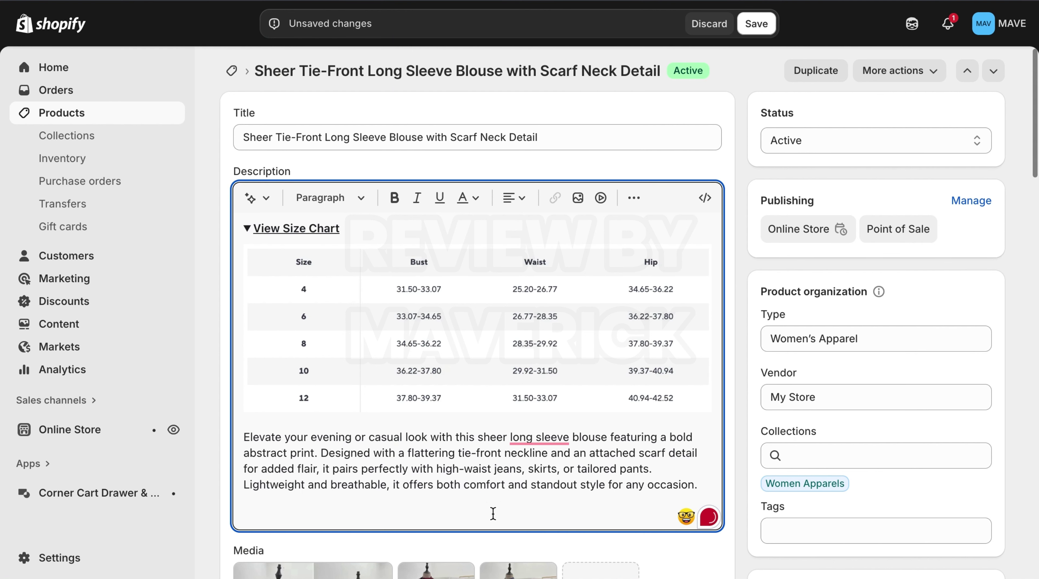
text(Request a Quote)
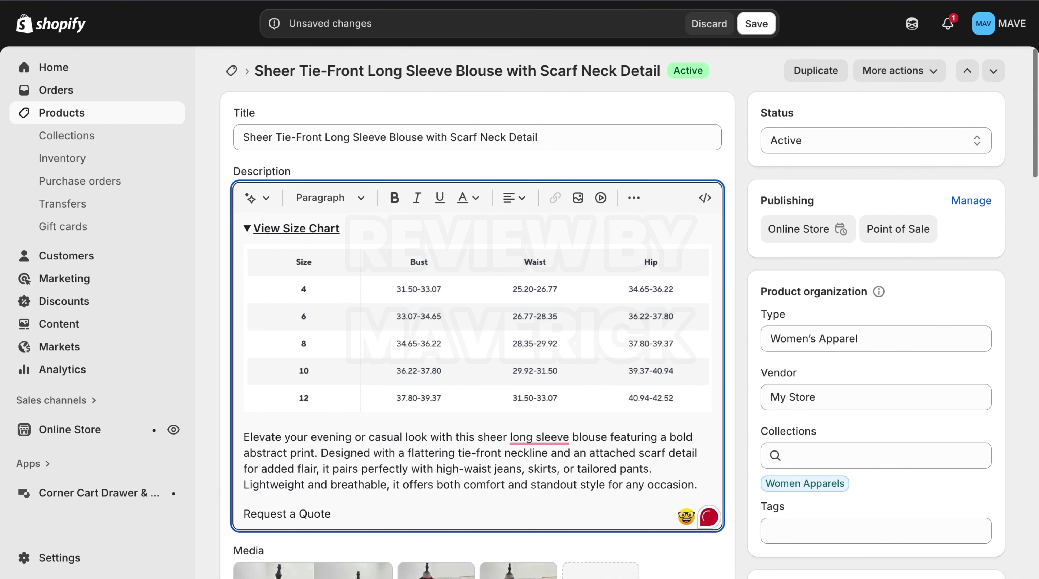
Make the "Request a Quote" line bold and underlined, and open link insertion for it.
drag(331, 514, 244, 511)
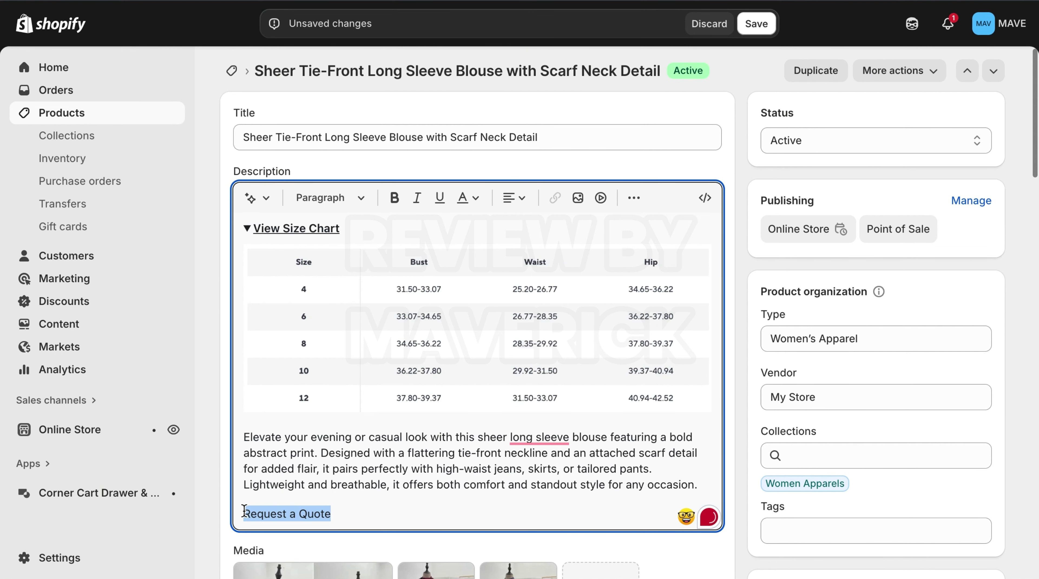
click(394, 198)
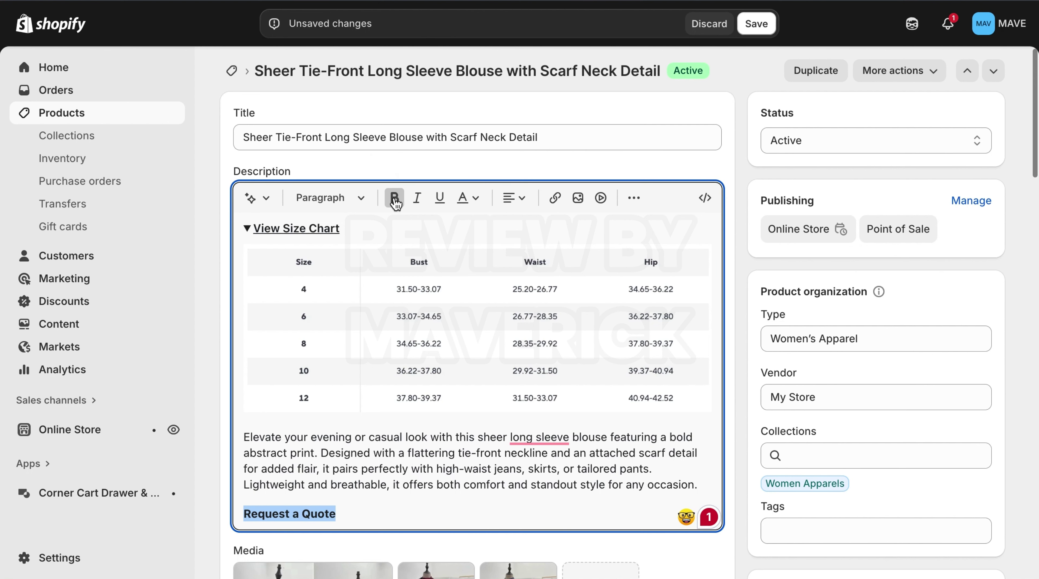
click(441, 198)
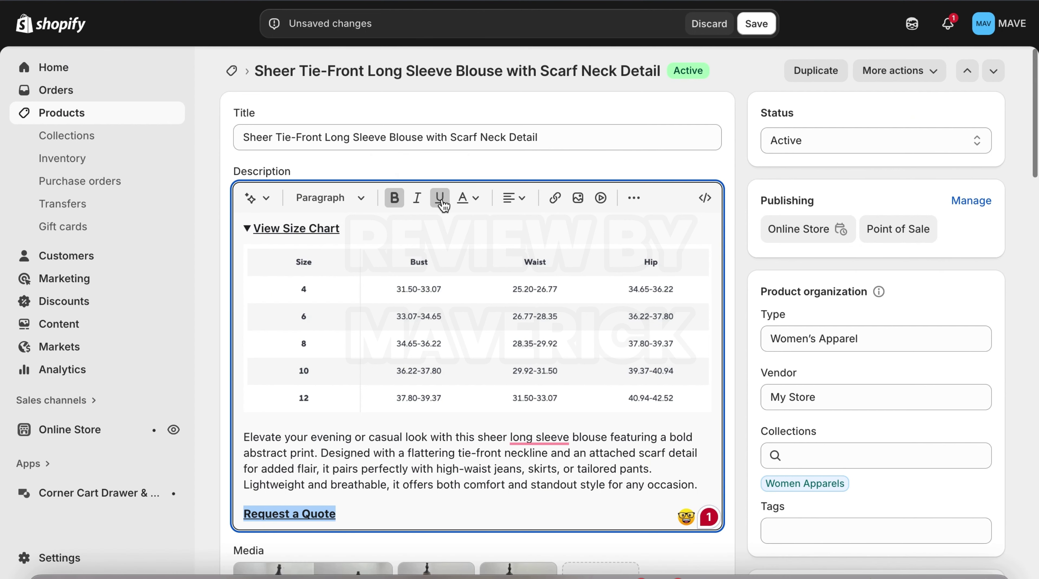
click(556, 199)
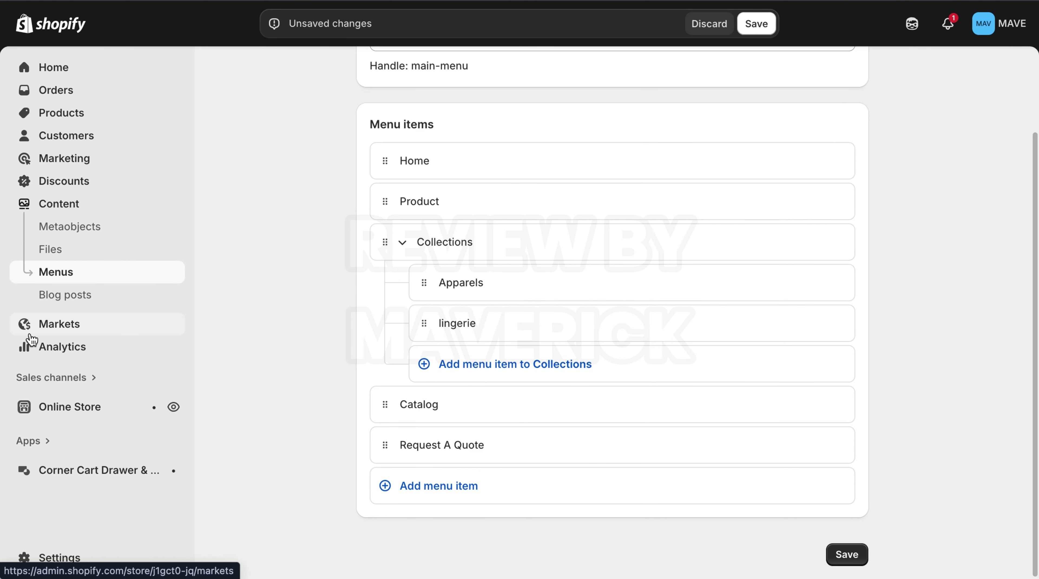
Switch to the menu editor, save the menu and discard its leftover changes, and open the online store's Pages list.
click(70, 407)
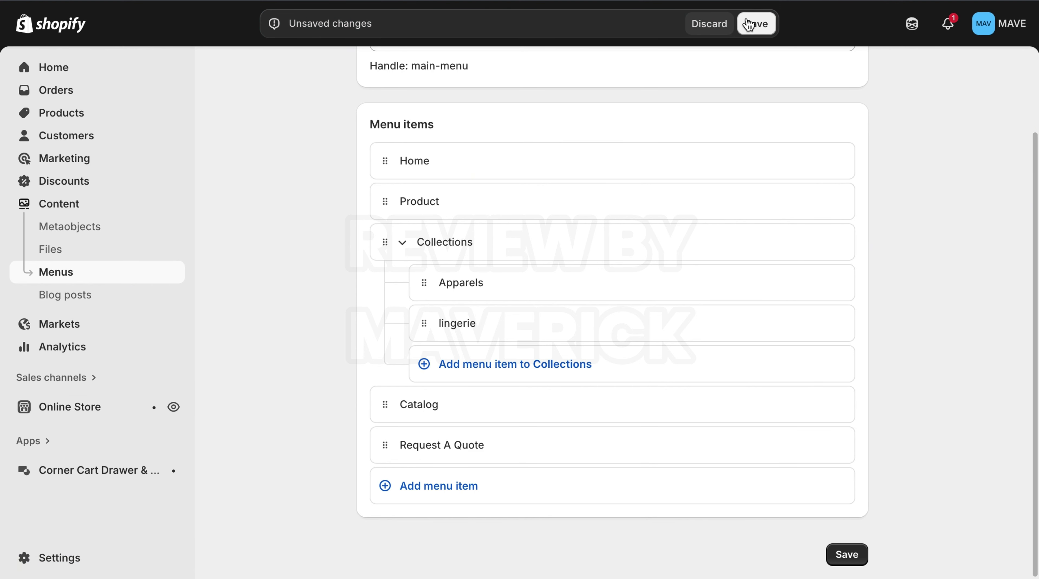
click(756, 24)
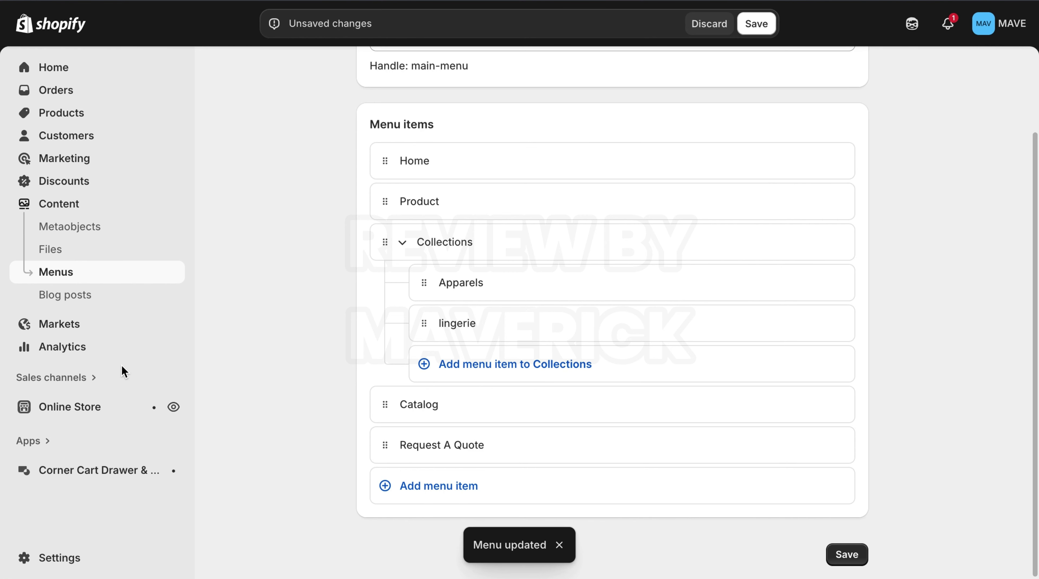
click(93, 419)
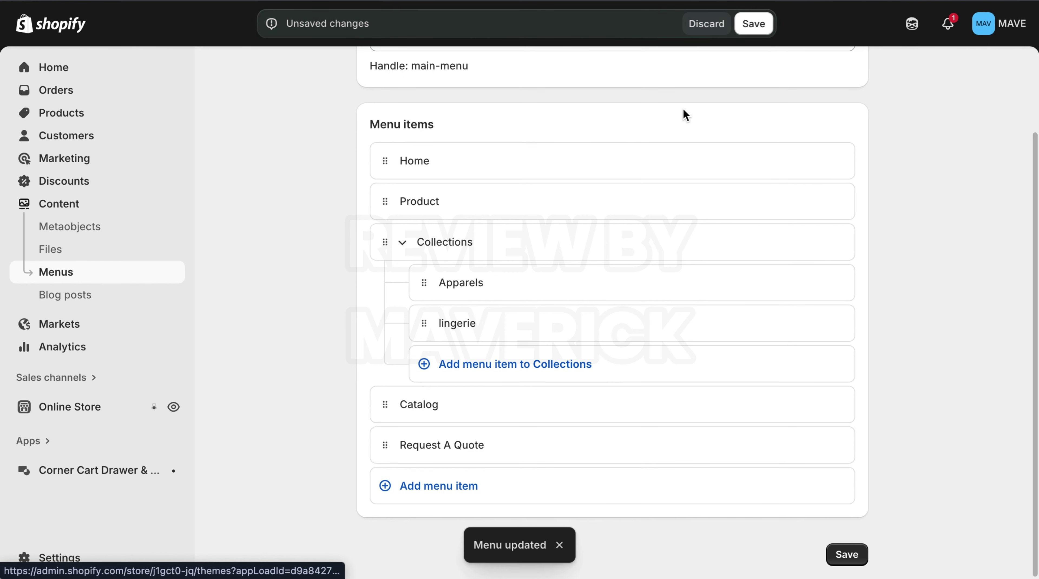
click(708, 24)
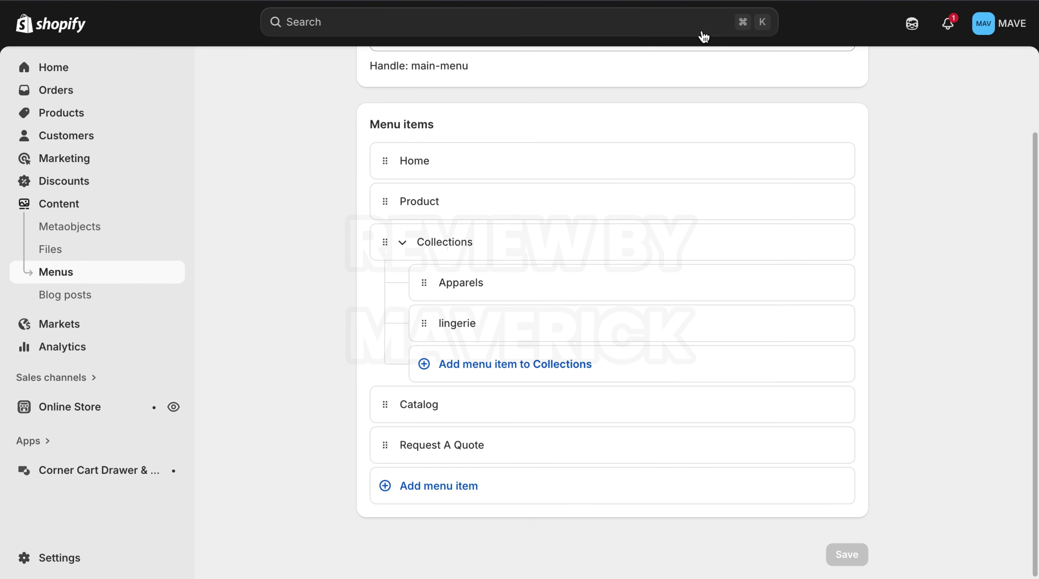
click(81, 413)
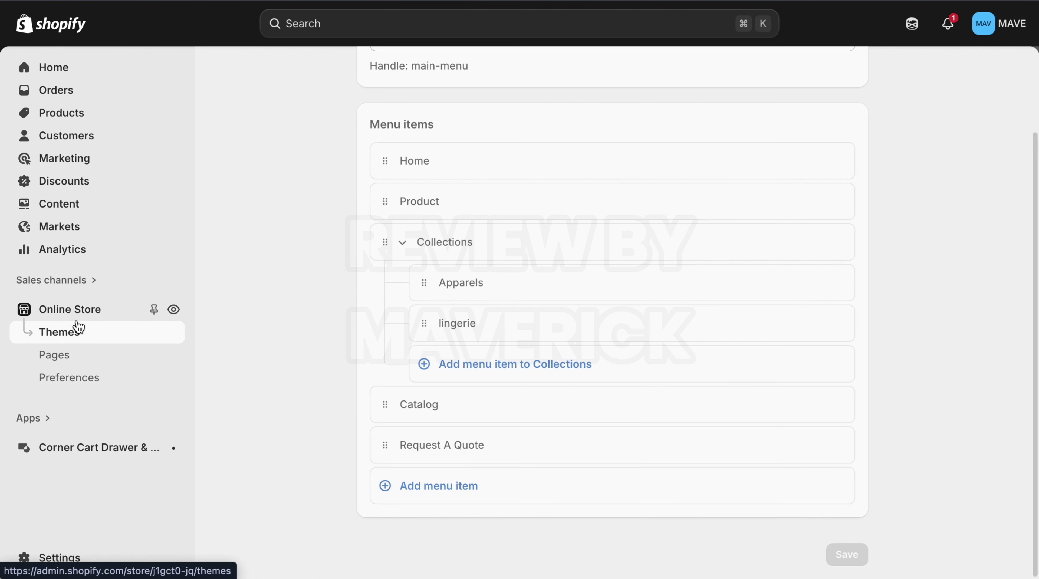
click(58, 360)
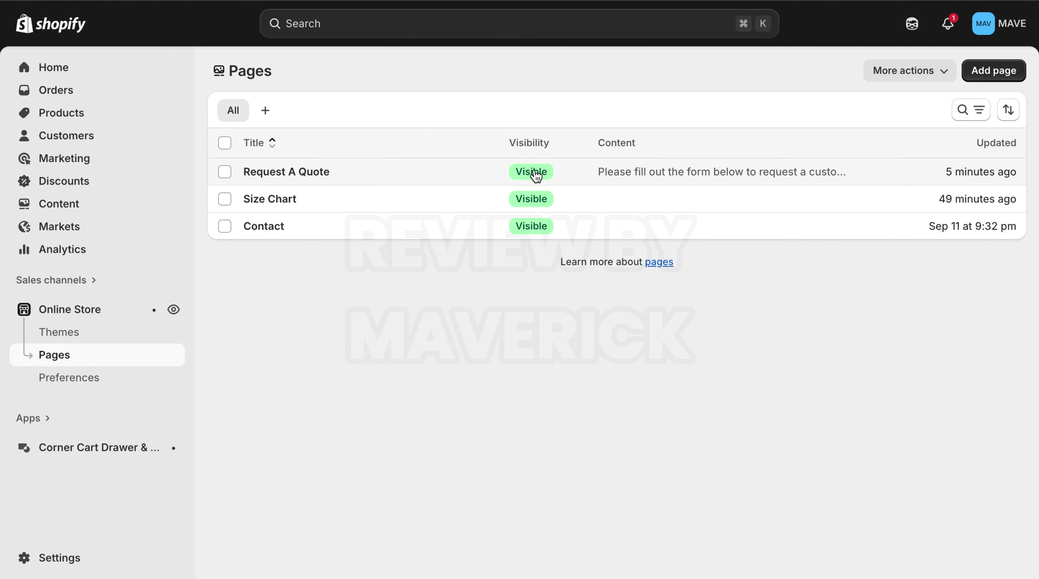
Copy the storefront URL of the Request A Quote page and return to the product's link dialog.
right_click(345, 176)
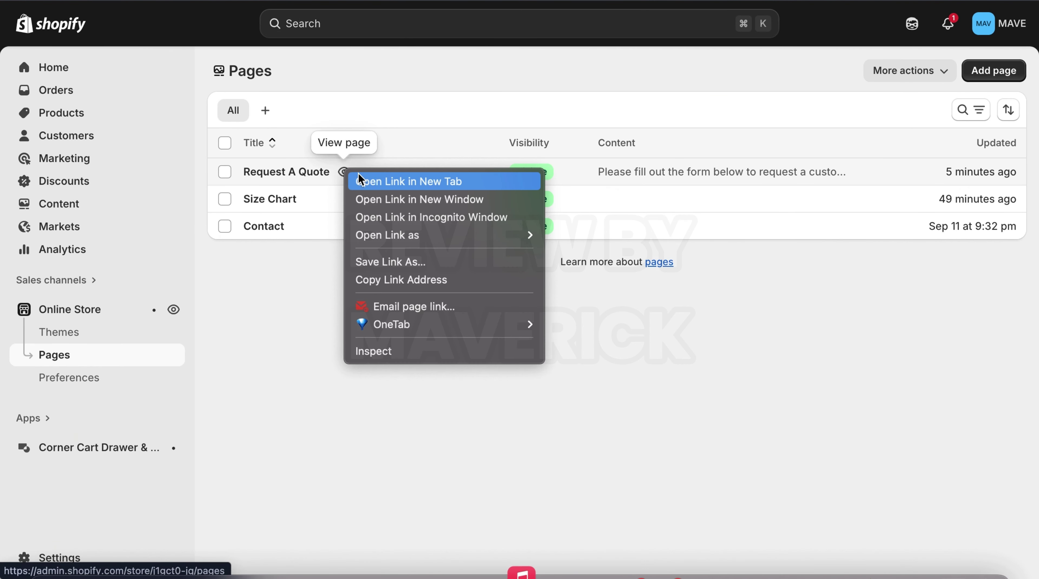
click(386, 280)
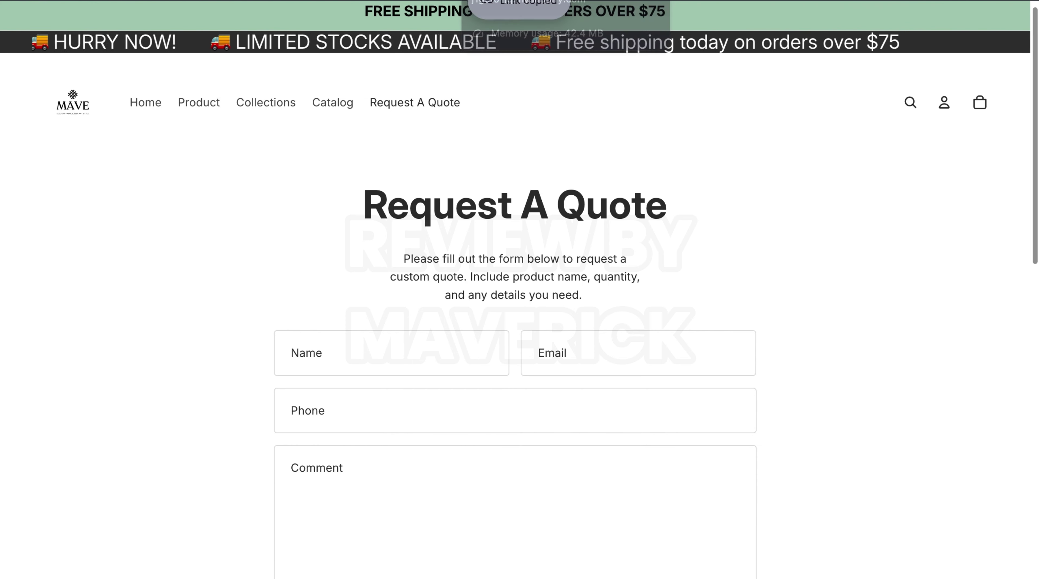
click(361, 0)
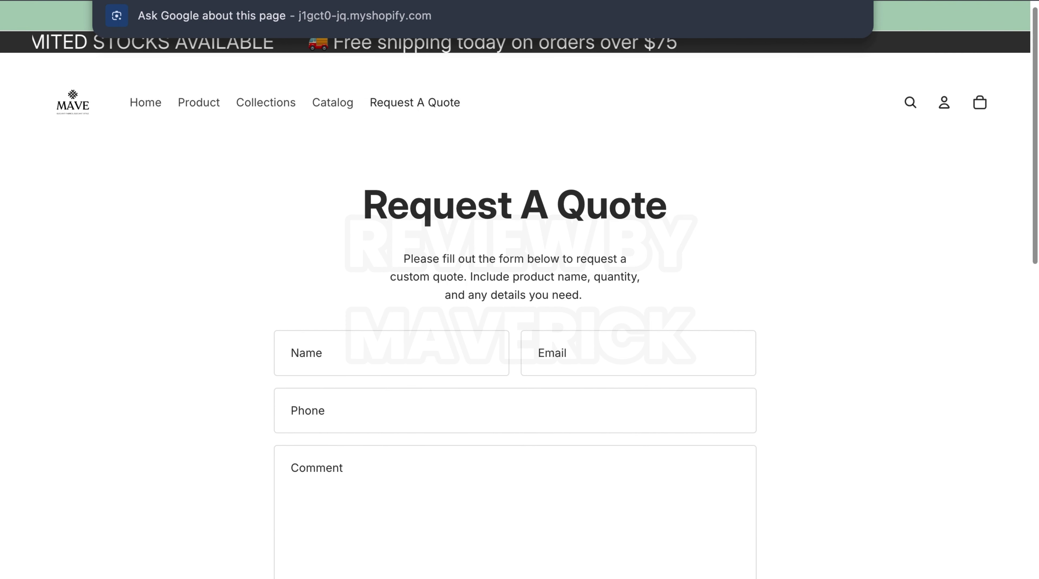
right_click(360, 1)
click(391, 116)
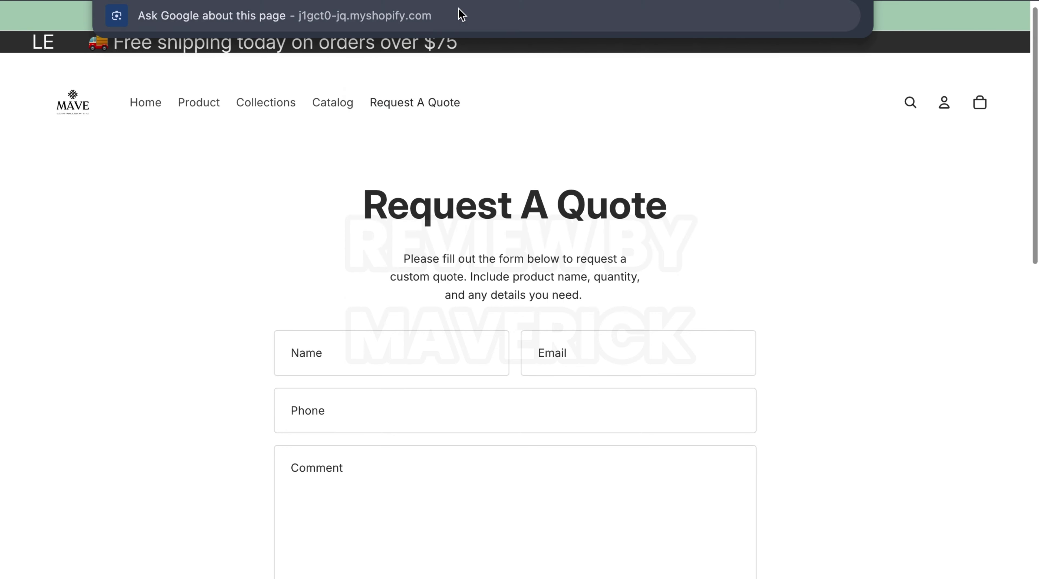
click(568, 4)
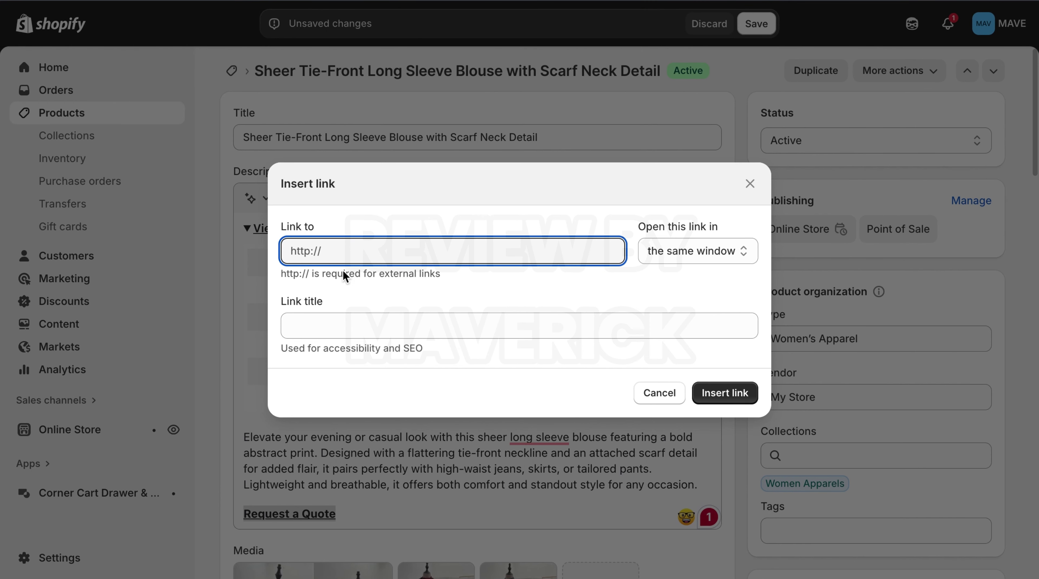
right_click(351, 251)
click(376, 382)
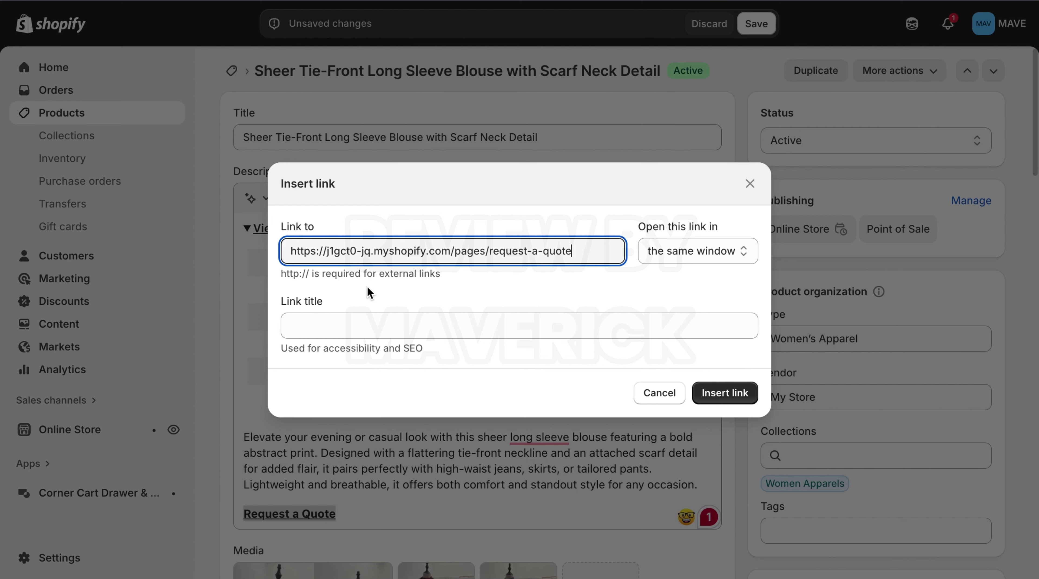
click(692, 251)
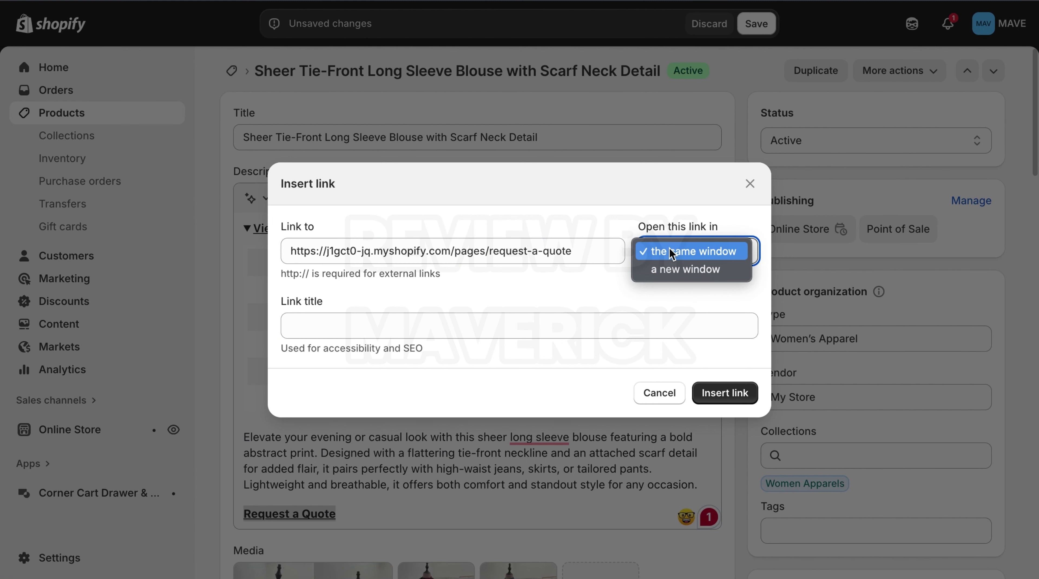
click(675, 273)
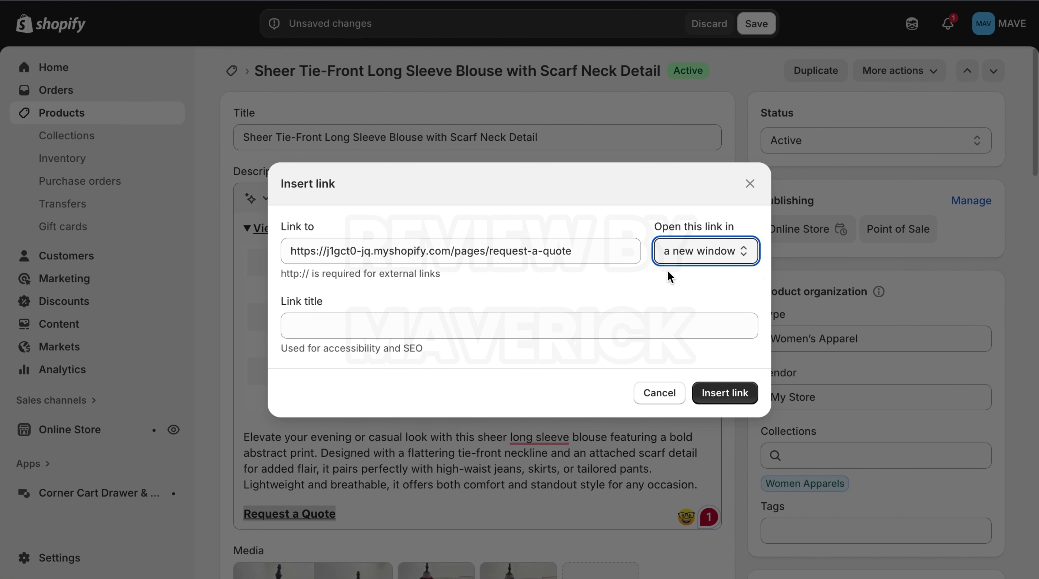
click(455, 329)
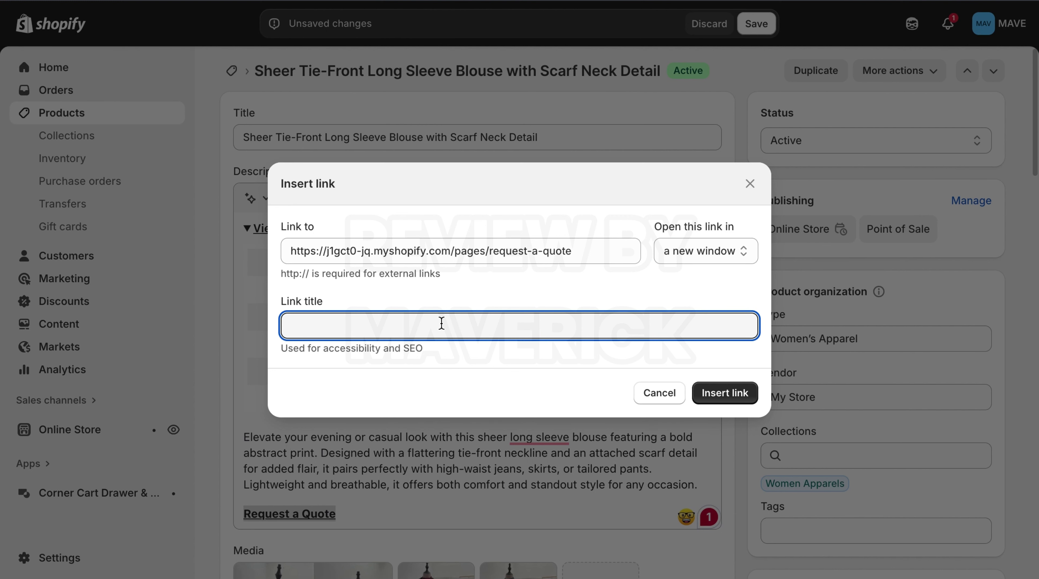
text(Request a Quote)
click(714, 390)
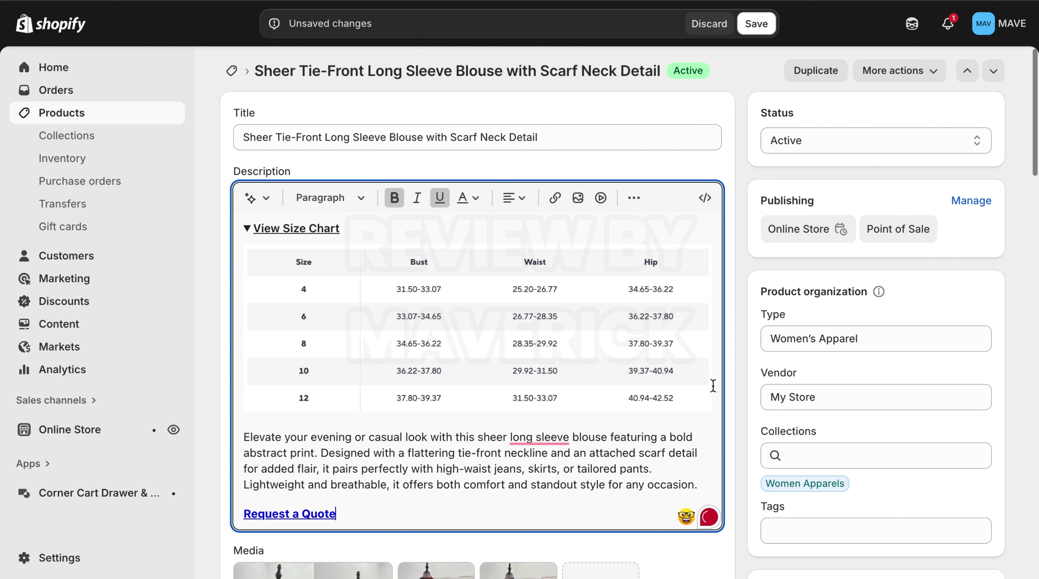
Italicize the "Request a Quote" link in the description and save the product.
drag(336, 514, 243, 515)
click(418, 198)
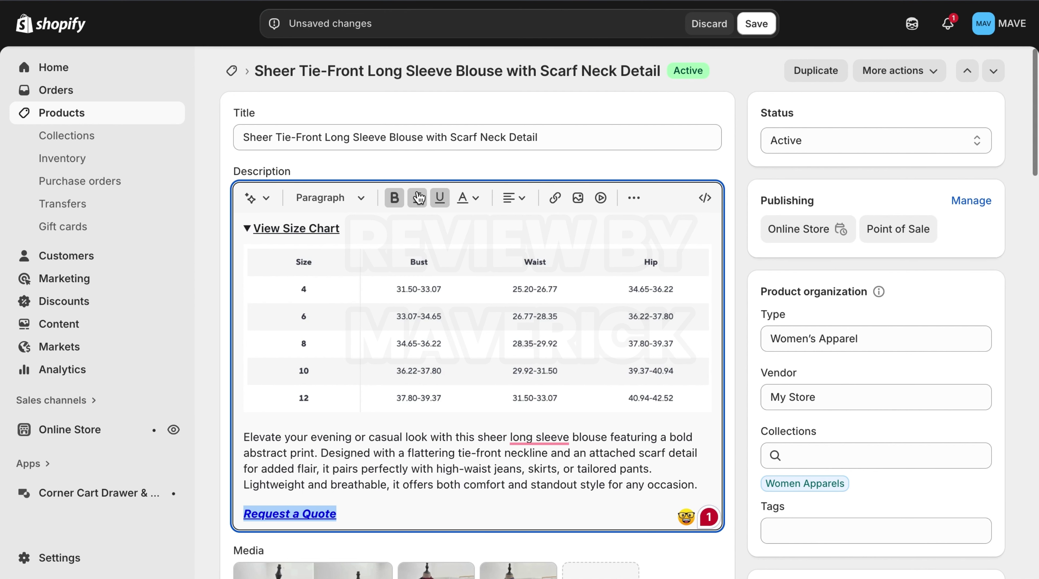
click(356, 448)
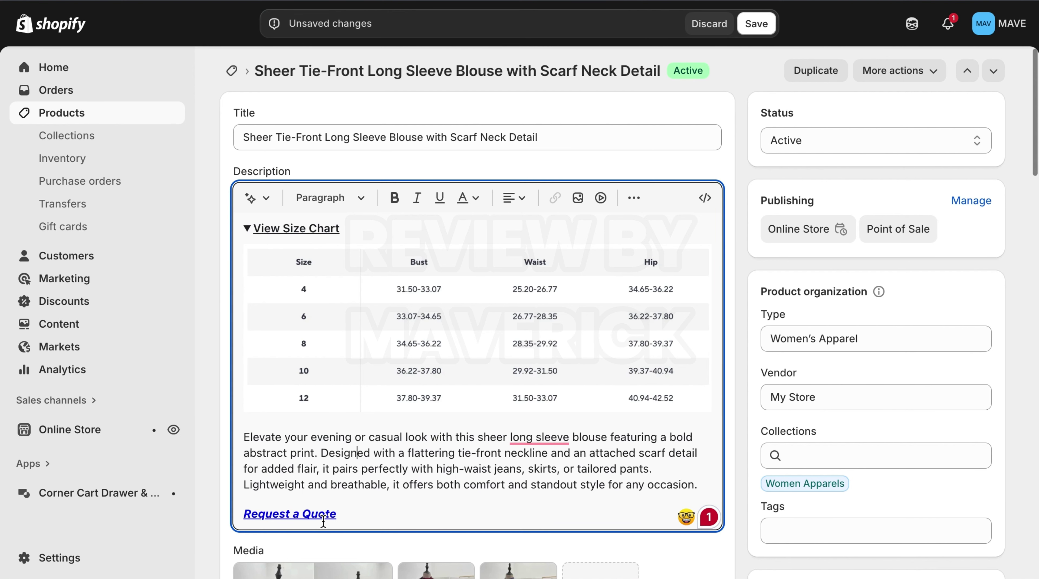
click(756, 23)
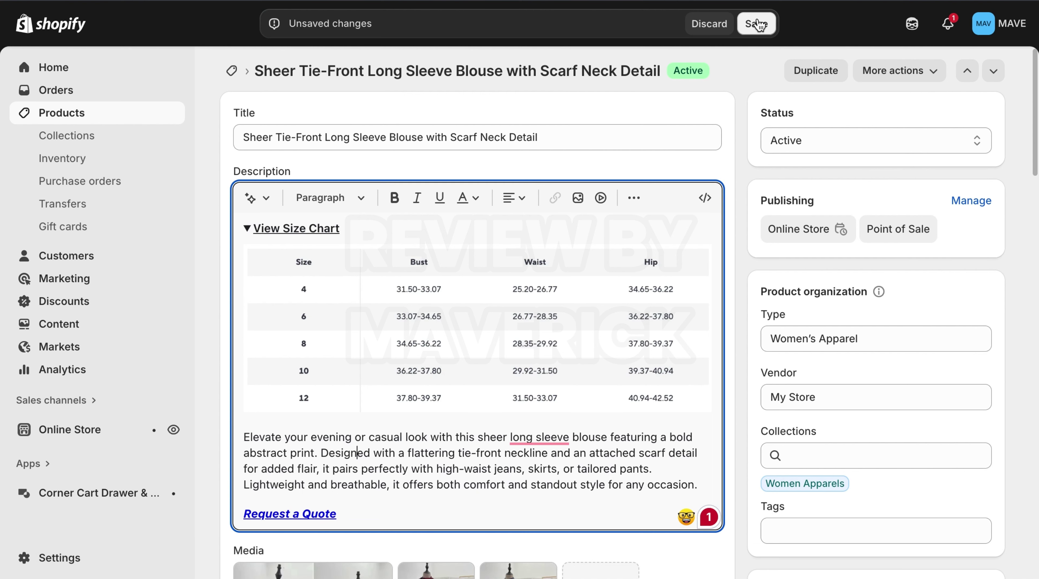
click(756, 23)
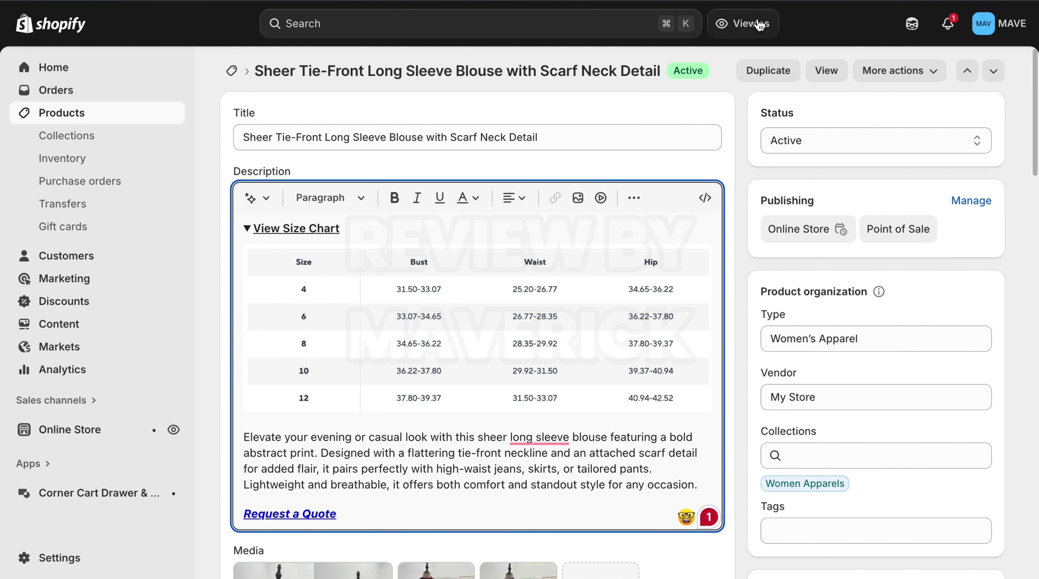
click(43, 465)
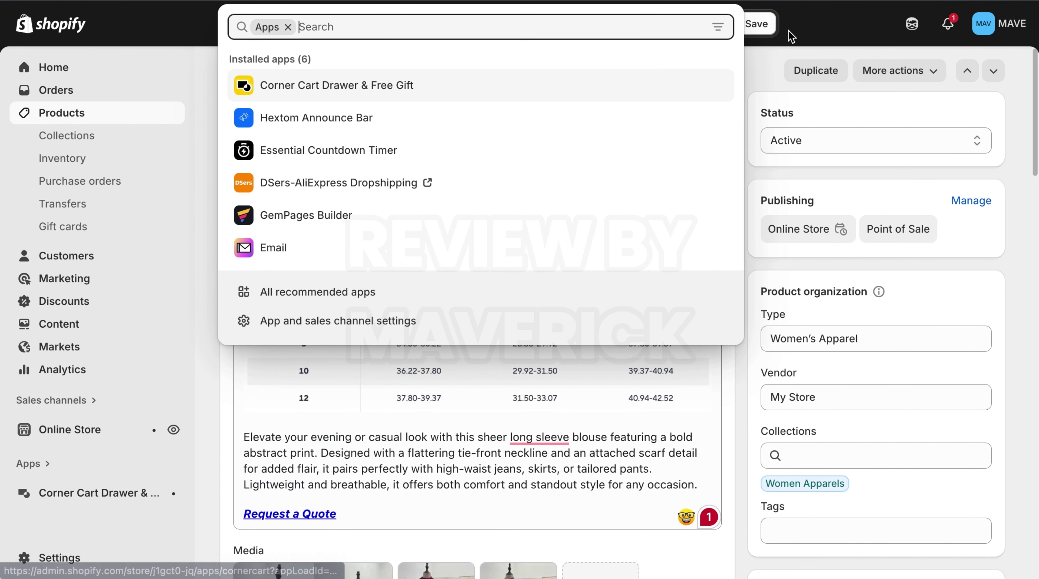
click(757, 29)
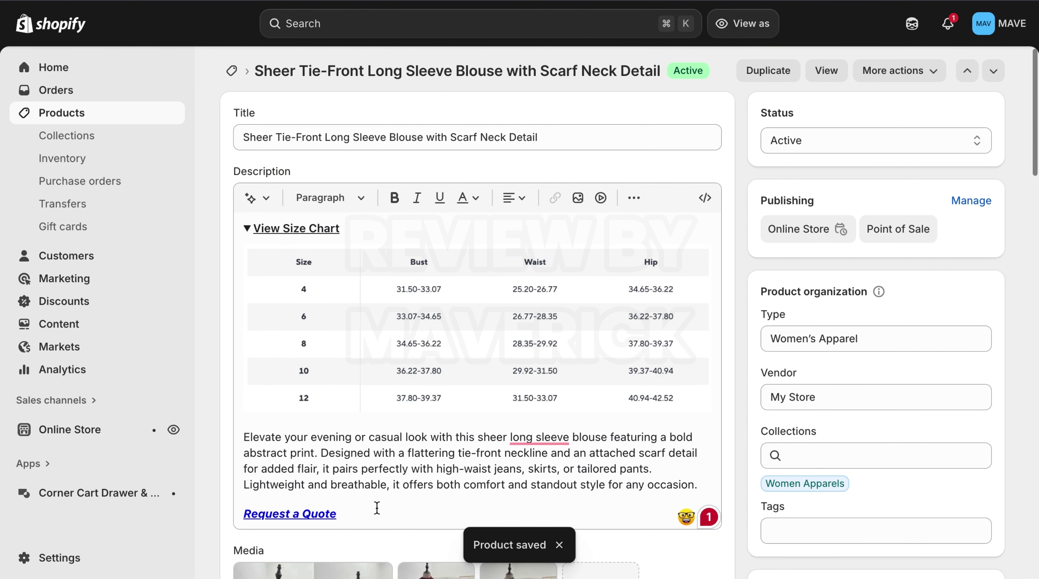
View the blouse's product page on the storefront and follow the Request a Quote link below its description.
click(827, 71)
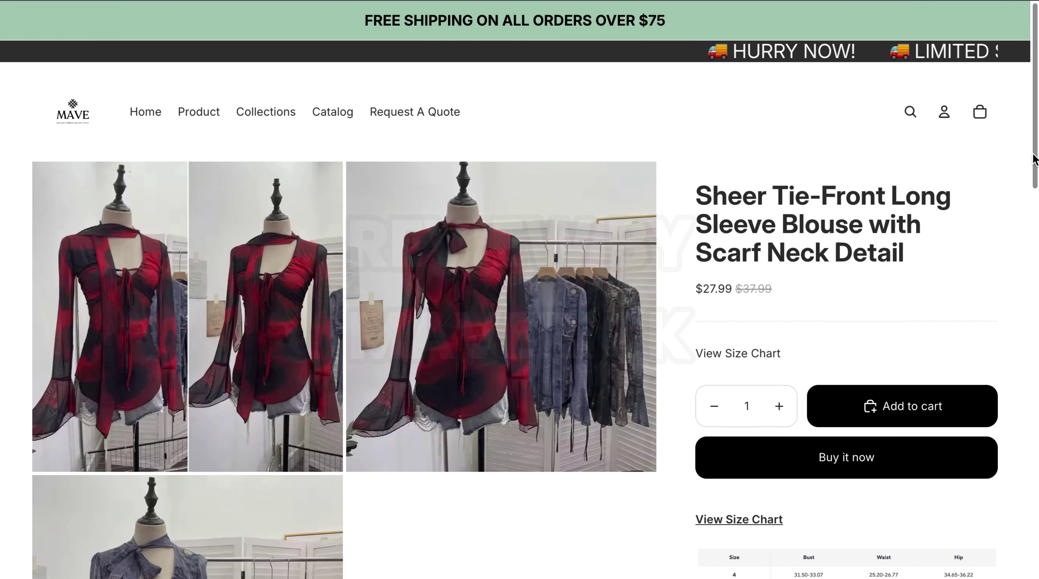
drag(1034, 158, 1006, 335)
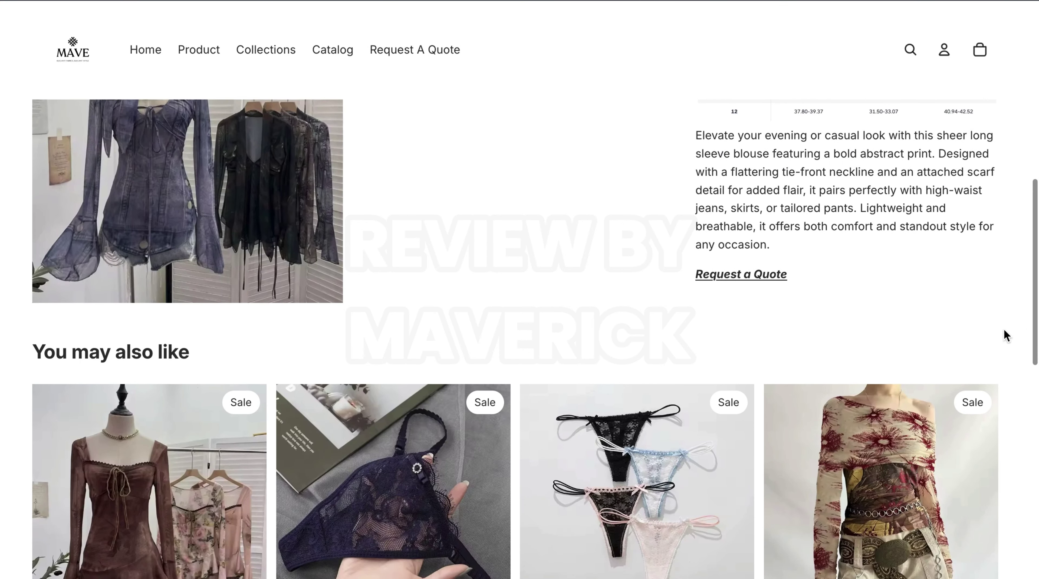
click(742, 276)
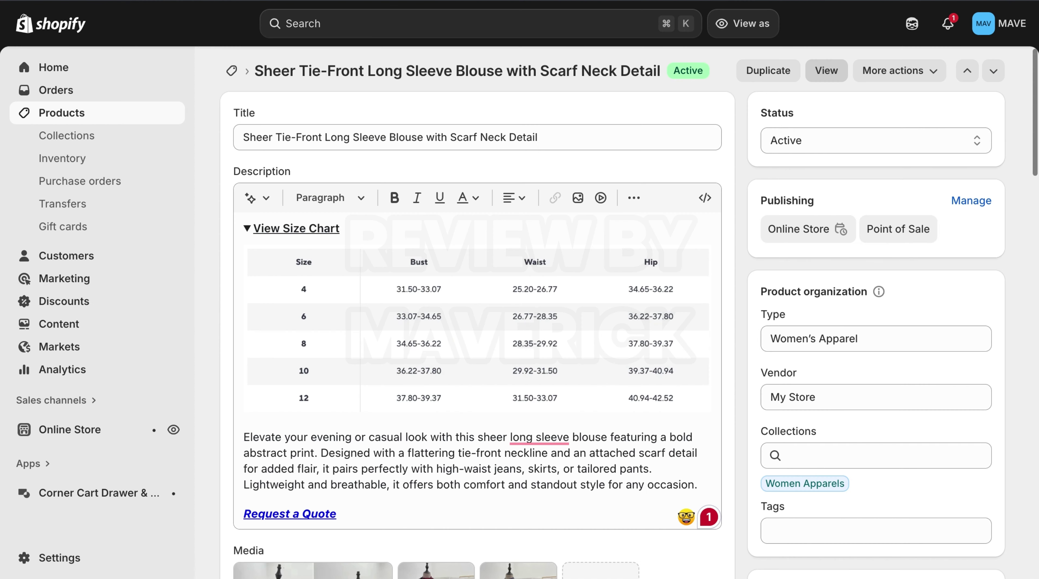
Search the store's apps for "Form Builder".
click(42, 463)
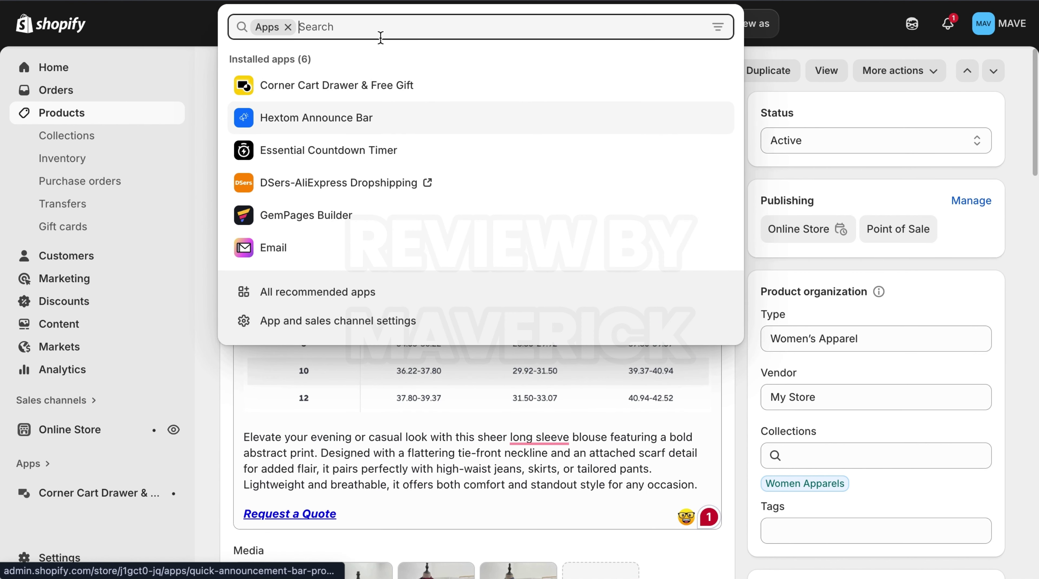
text(F)
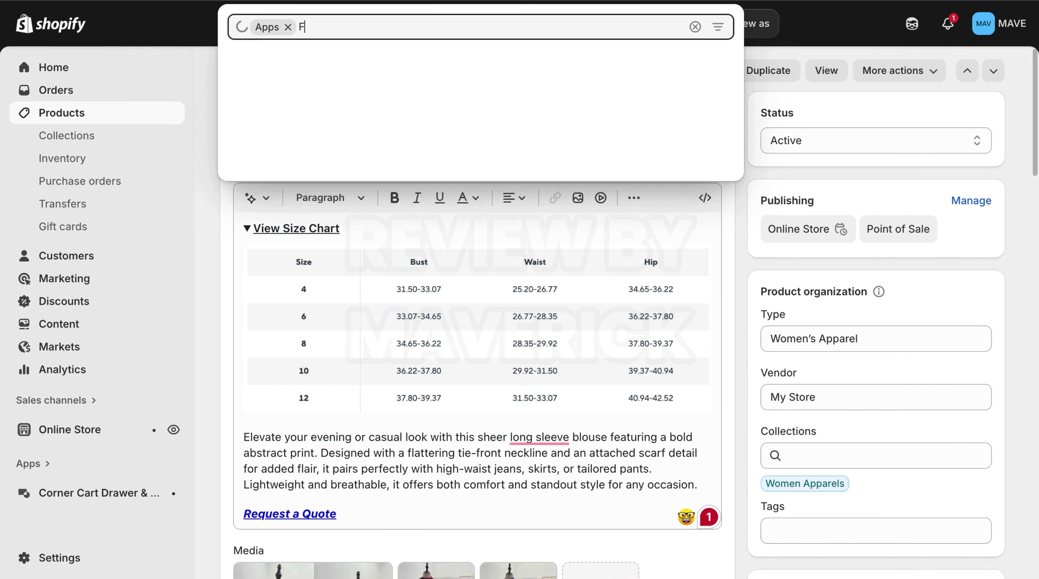
text(orm Buider)
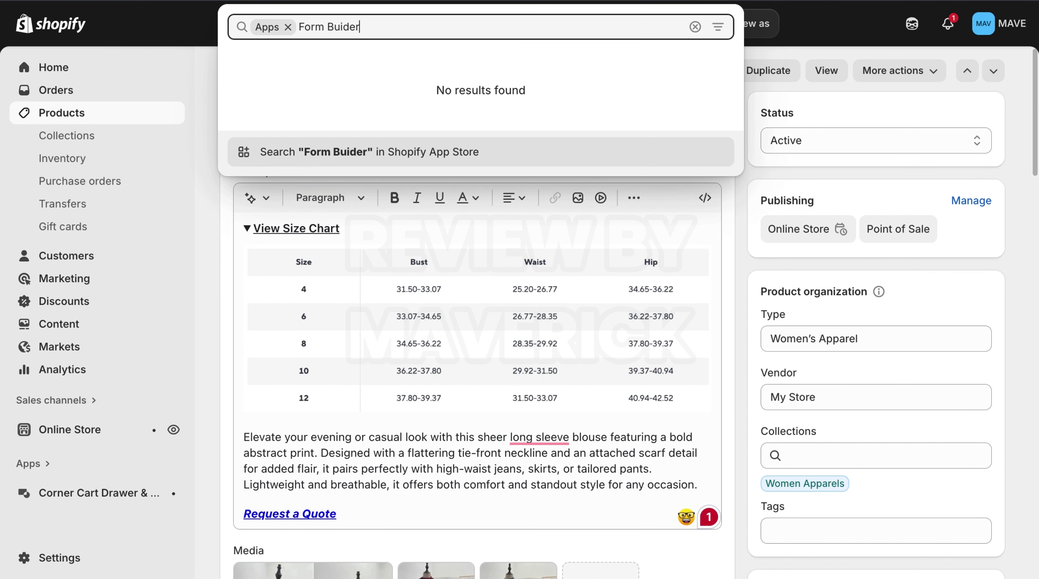
key(BackSpace)
key(BackSpace)
key(BackSpace)
text(lde)
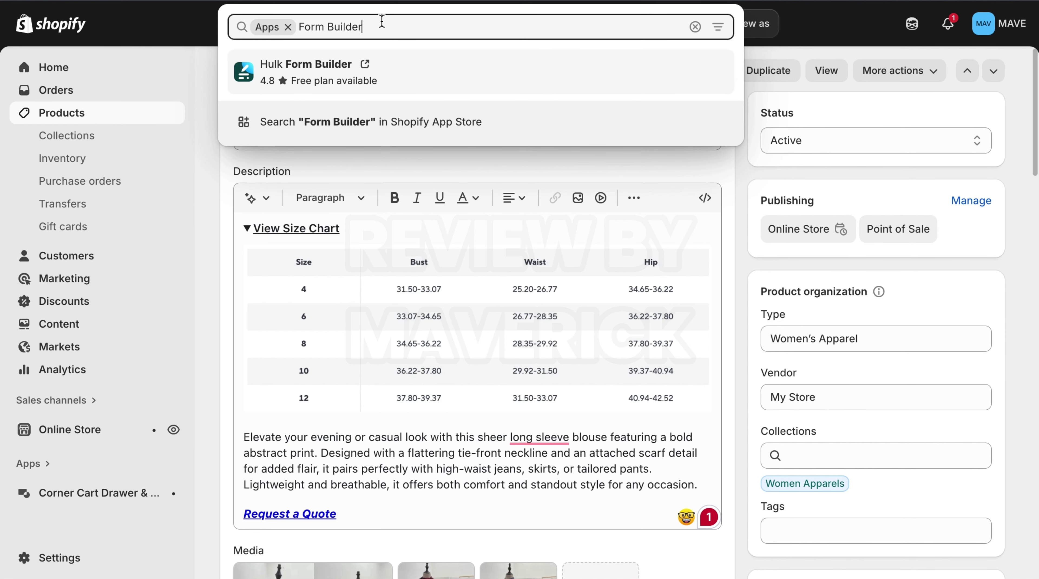
Replace the app search term with "Request A Quote Form" to look for dedicated quote form apps.
key(BackSpace)
key(BackSpace)
key(BackSpace)
key(BackSpace)
key(BackSpace)
key(BackSpace)
key(BackSpace)
key(BackSpace)
text(Request A QU)
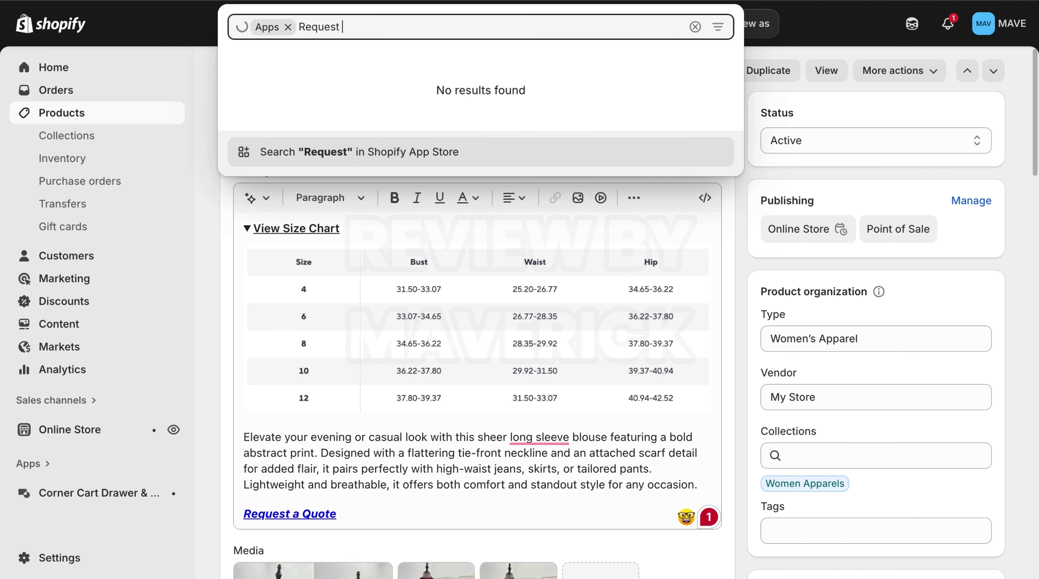
key(BackSpace)
text(u)
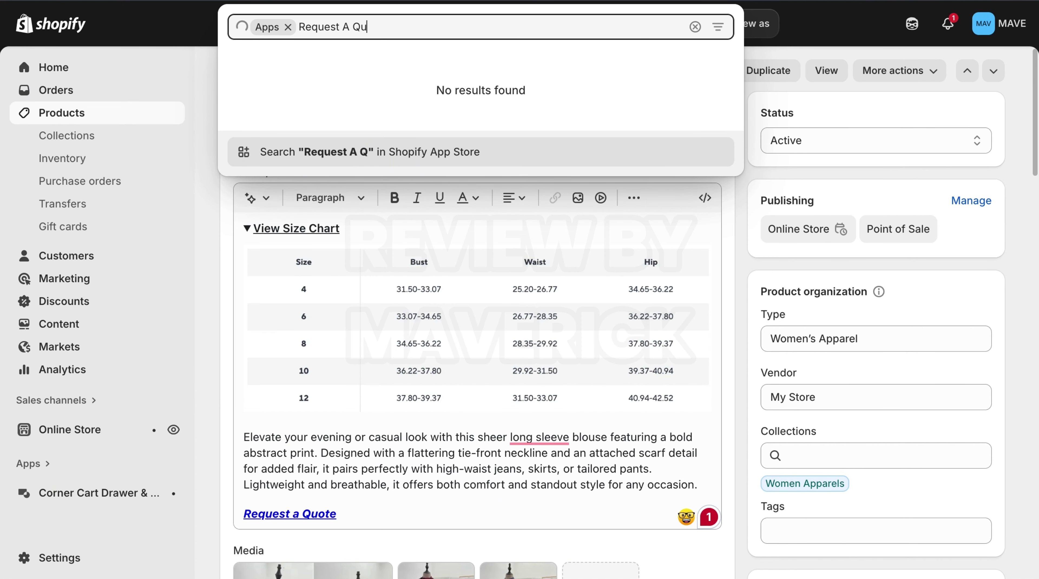
text(ote Form)
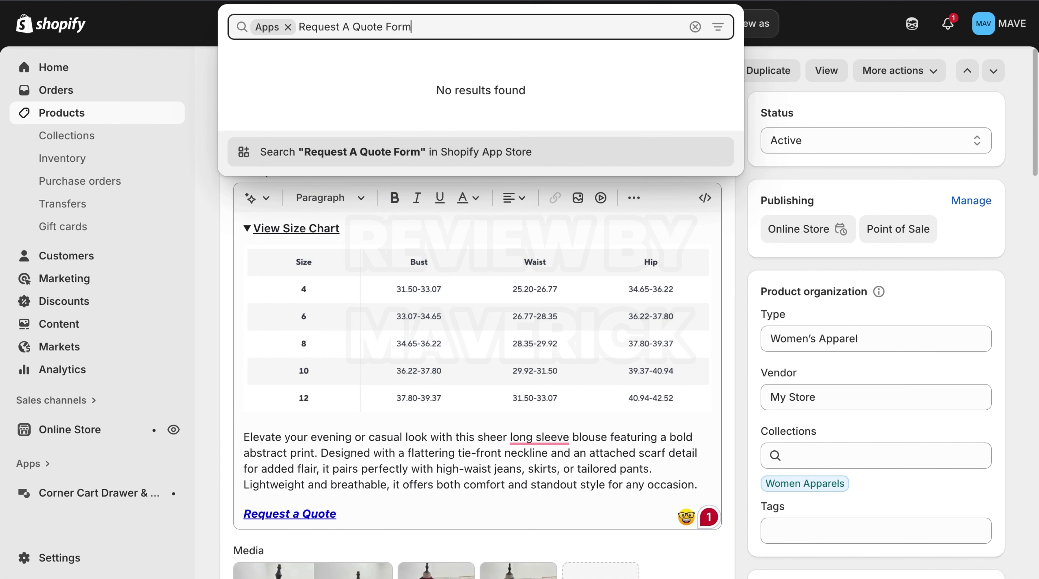